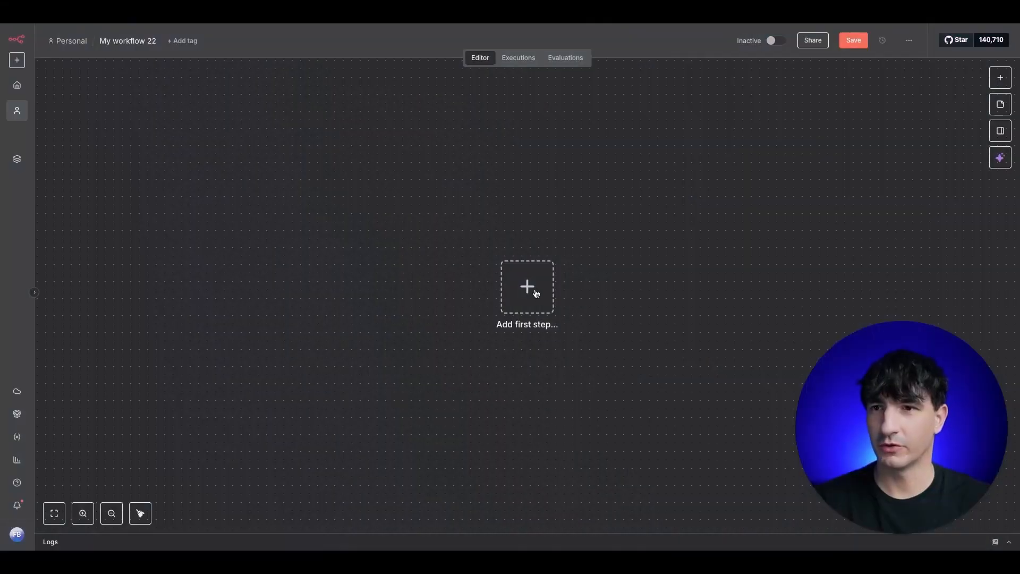
Step: Add a WhatsApp Business Cloud 'On messages' trigger and start creating a new WhatsApp credential
left_click(527, 287)
type("whats")
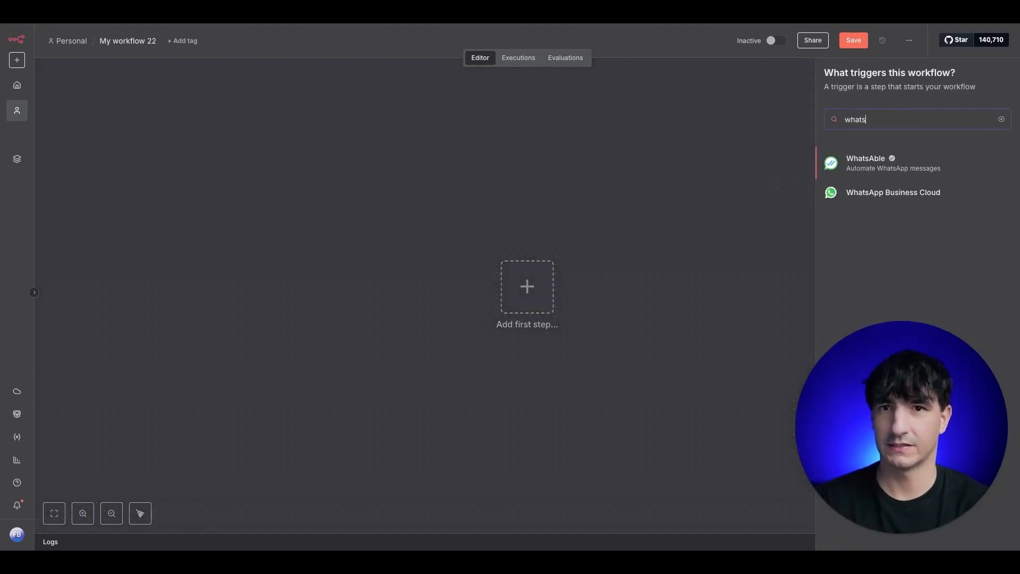
left_click(902, 196)
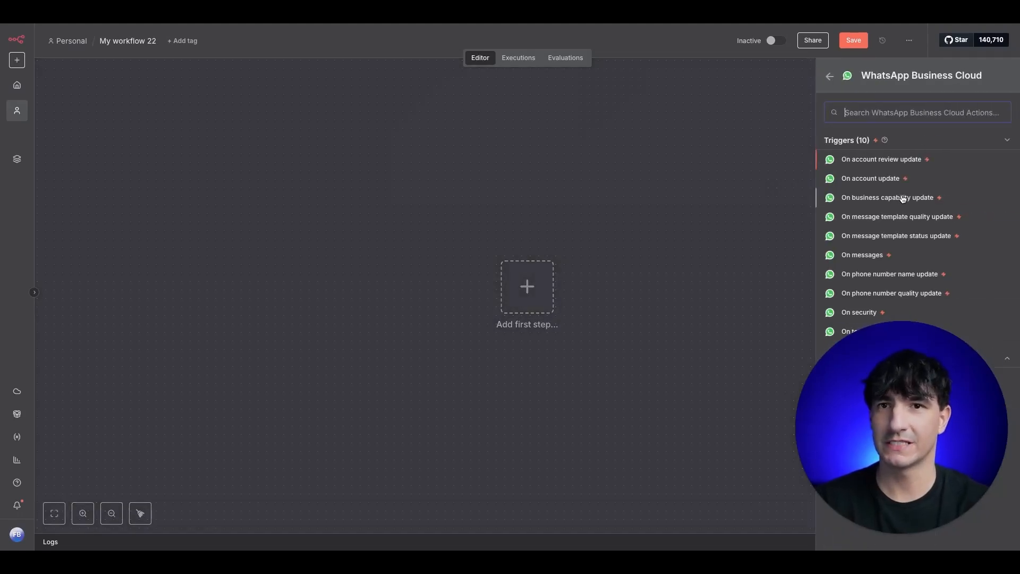
left_click(867, 258)
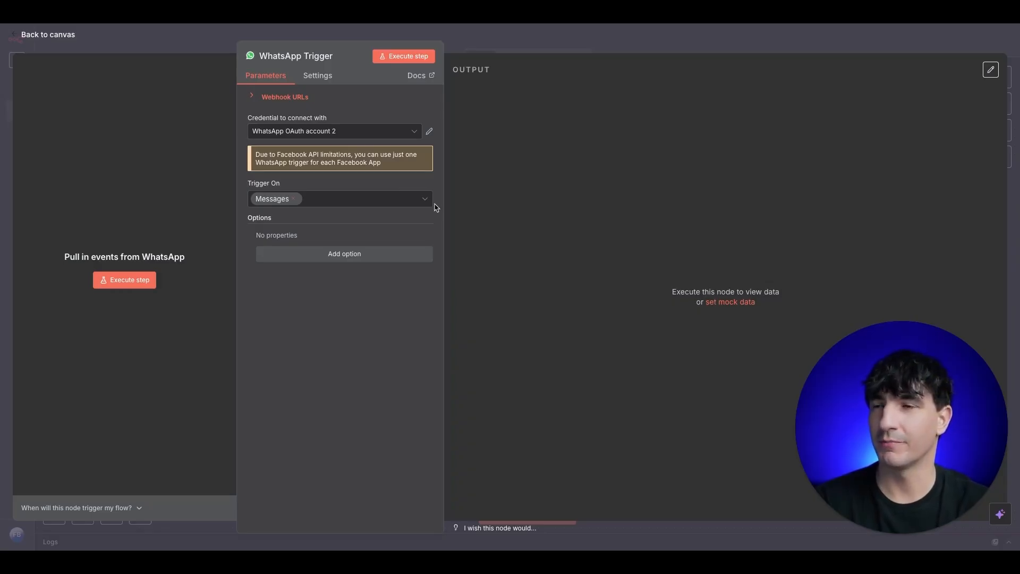
left_click(416, 133)
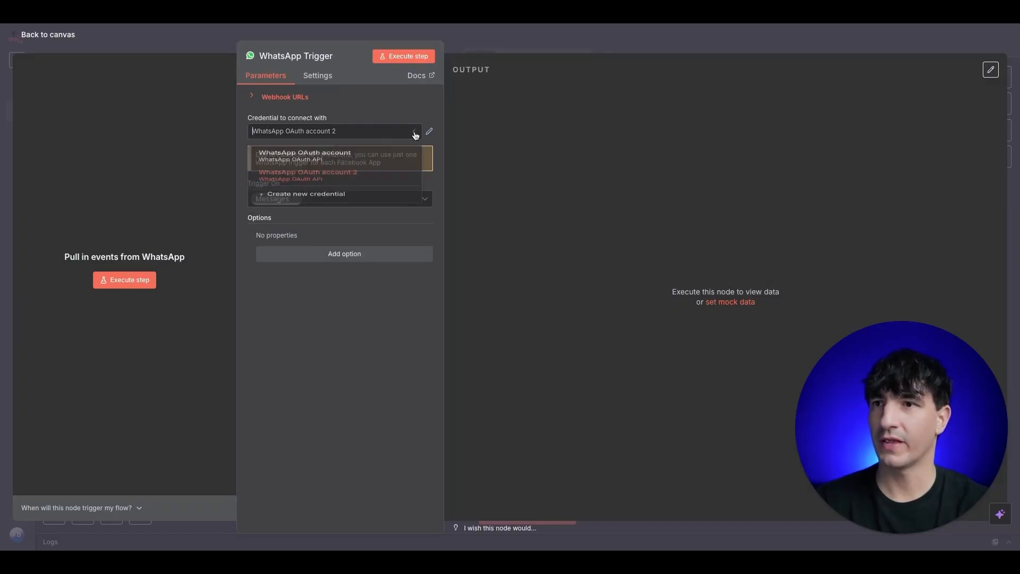
left_click(357, 220)
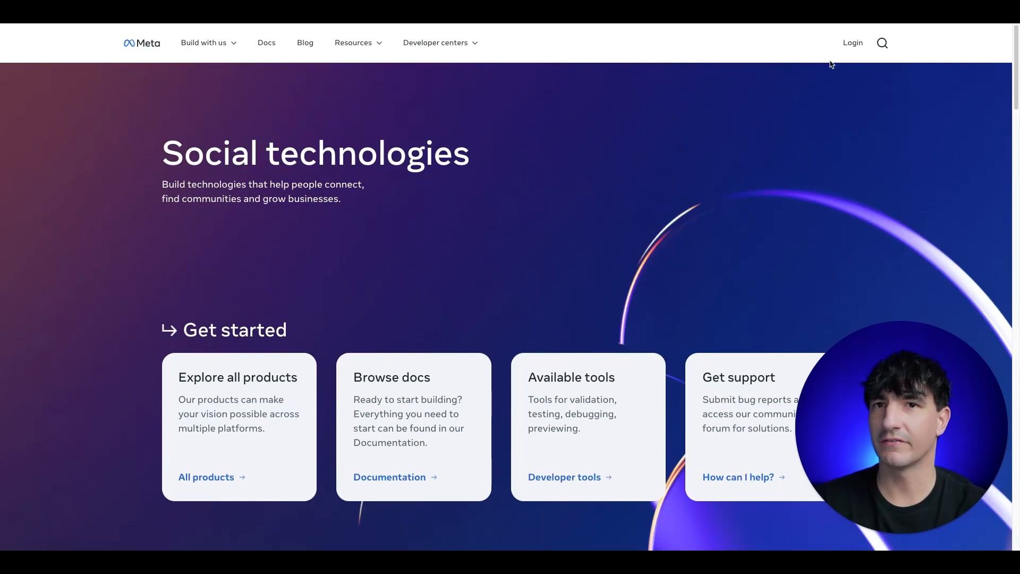
Step: Clear the stray site search and log in to Meta for Developers with Facebook
left_click(882, 43)
type("developers.")
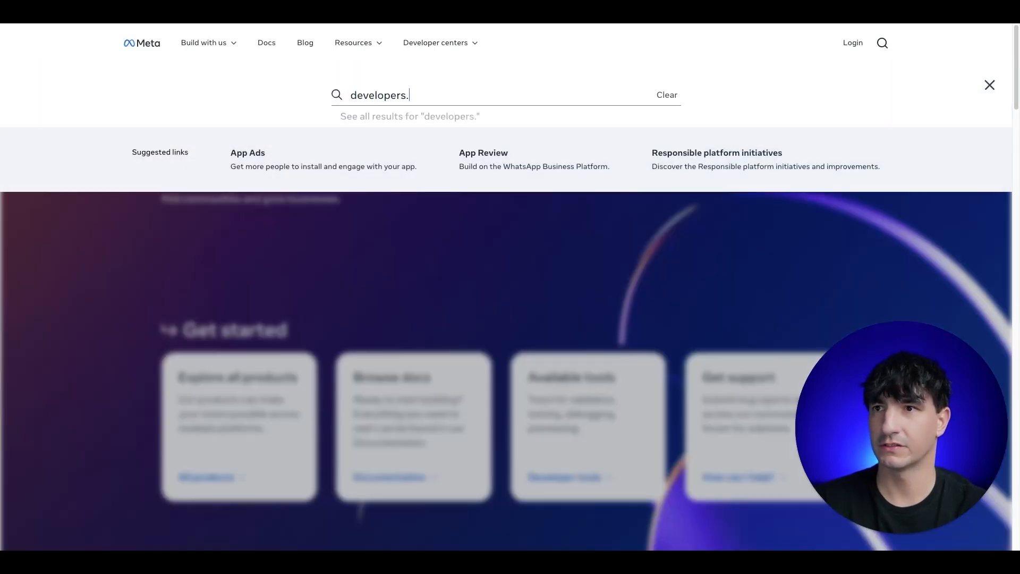
type("facebook.com")
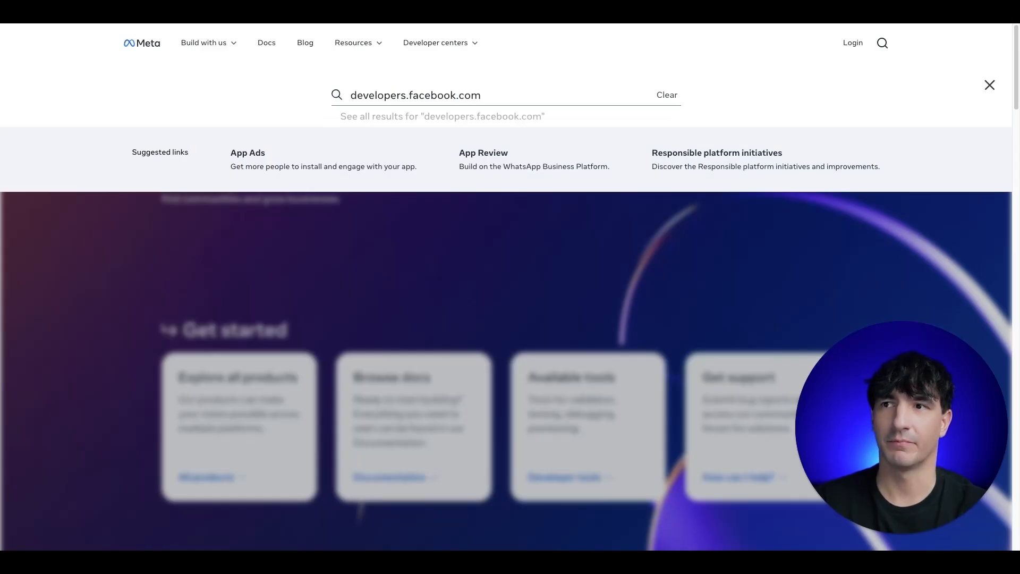
key("super+a")
key("BackSpace")
key("Escape")
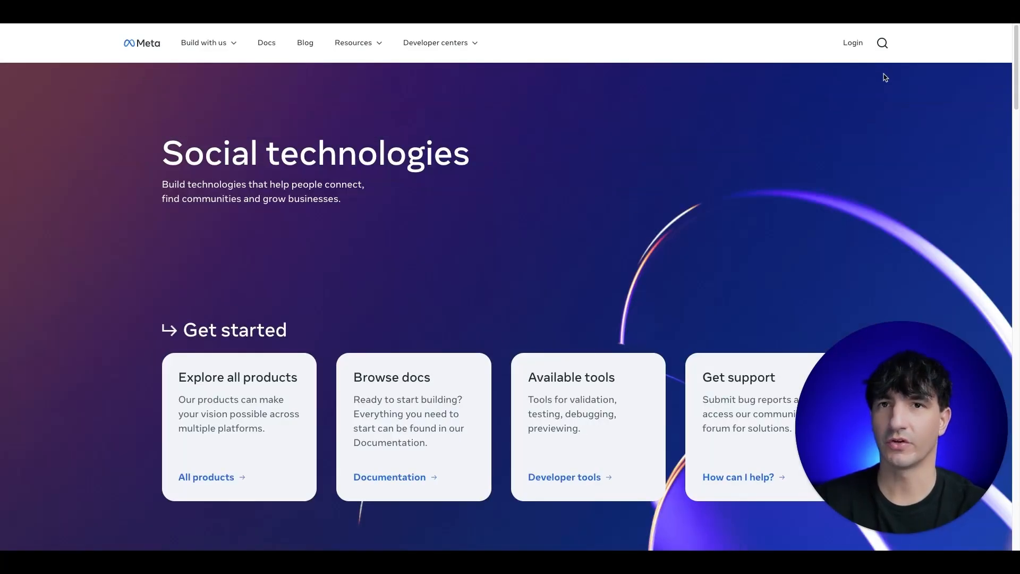
left_click(853, 45)
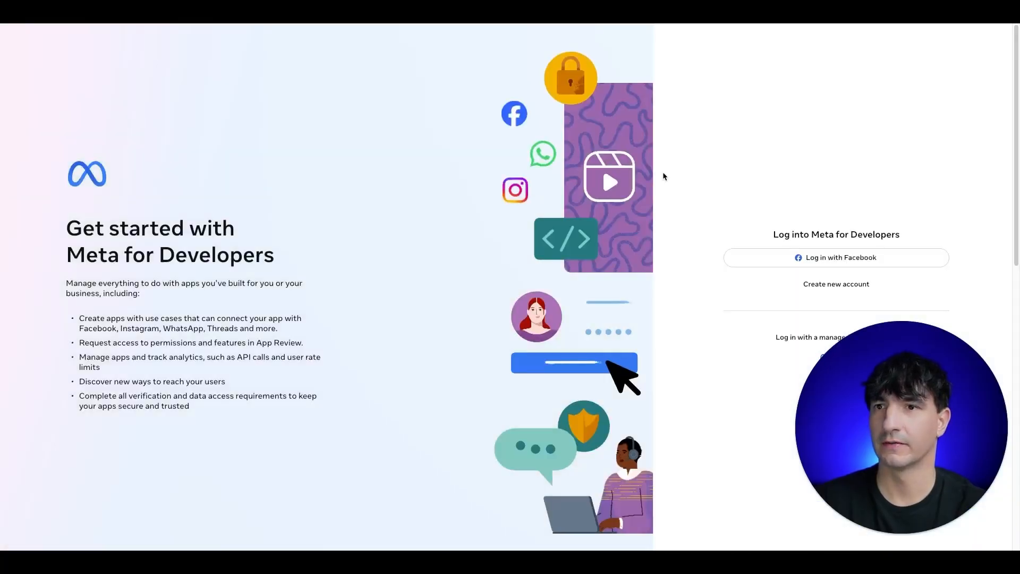
left_click(852, 264)
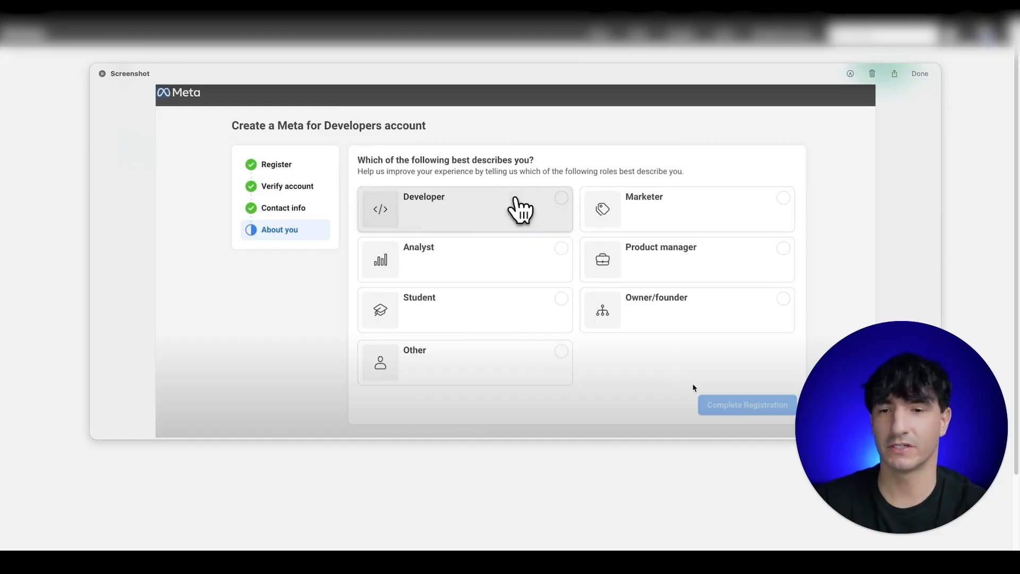
Step: Dismiss the registration screenshot preview and start a new app from the Apps page
left_click(102, 73)
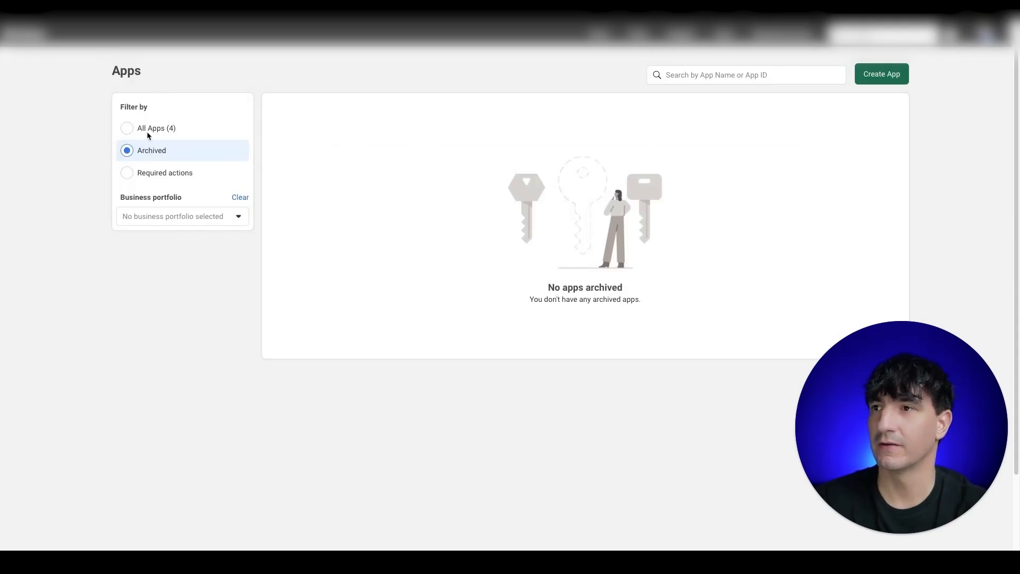
left_click(876, 77)
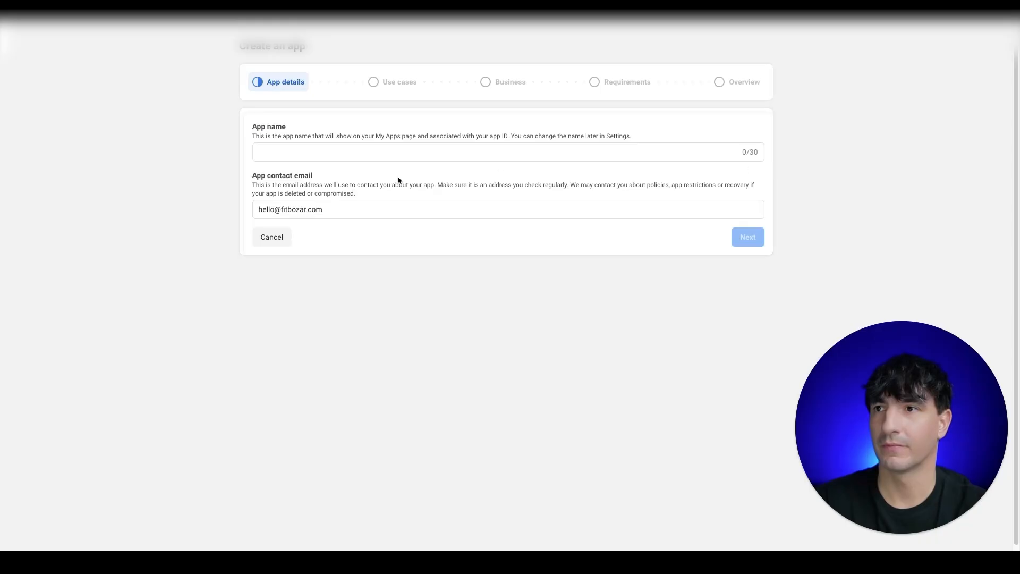
Step: Name the new app 'n8n-test-w' and continue to the use cases
left_click(355, 171)
type("n")
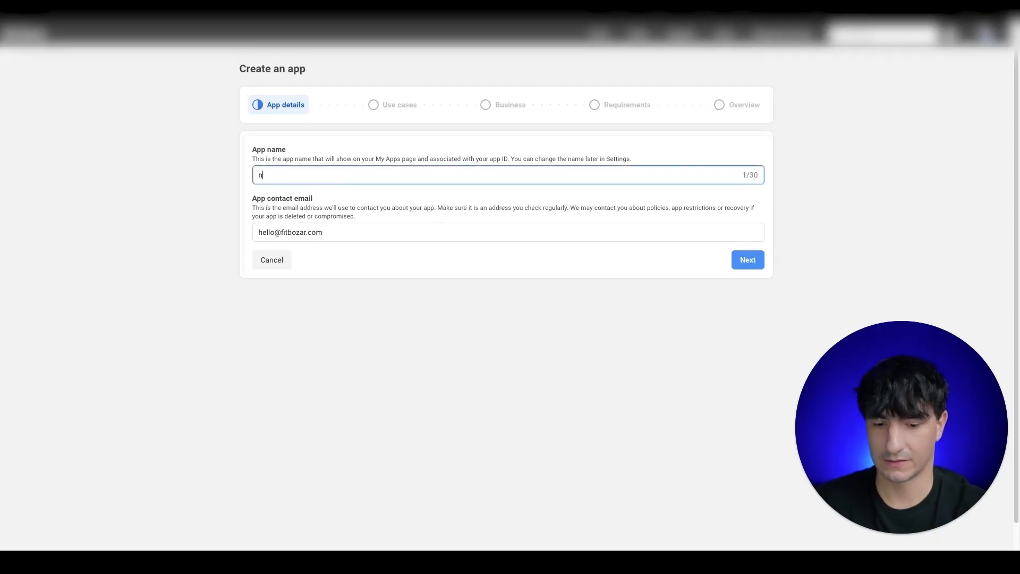
type("8nte")
key("BackSpace")
type("-test")
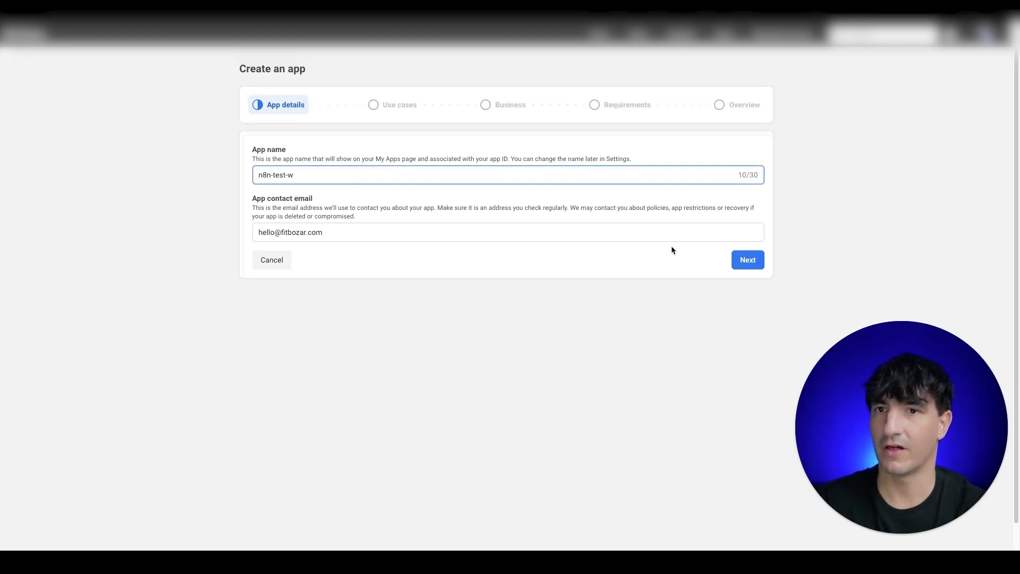
left_click(746, 258)
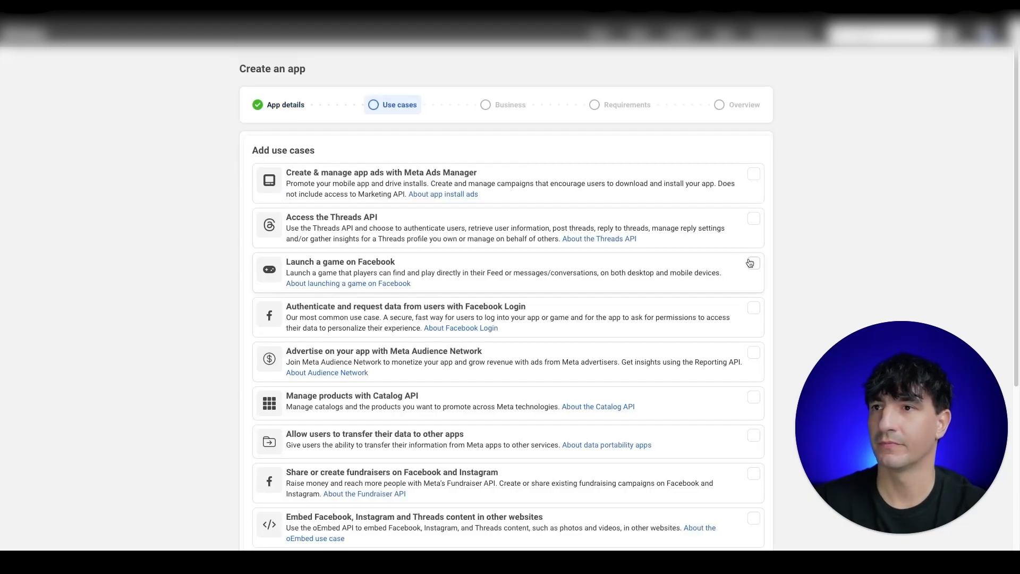
Step: Choose the Other use case and select the Business app type
scroll(649, 196, "down", 5)
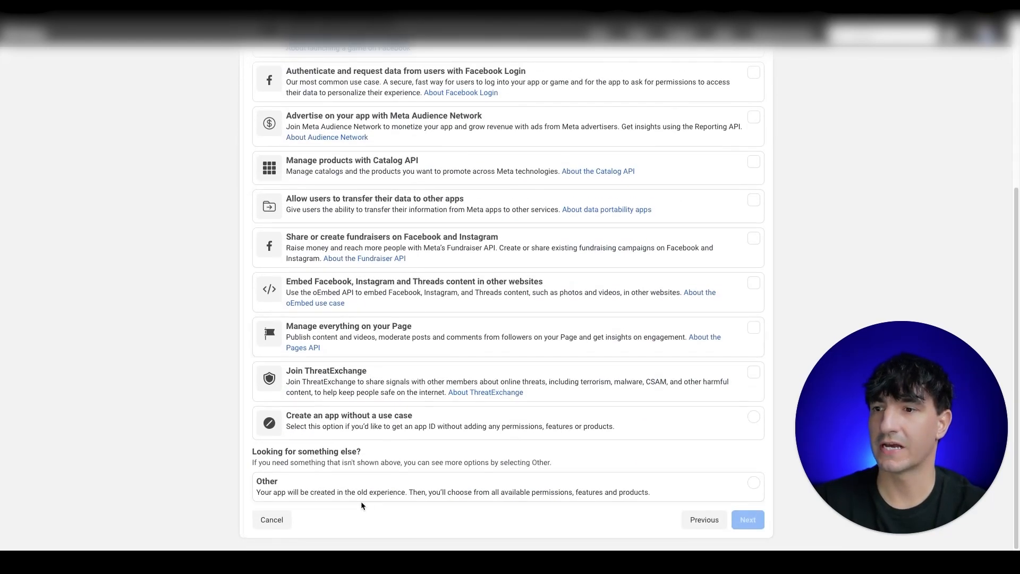
left_click(367, 487)
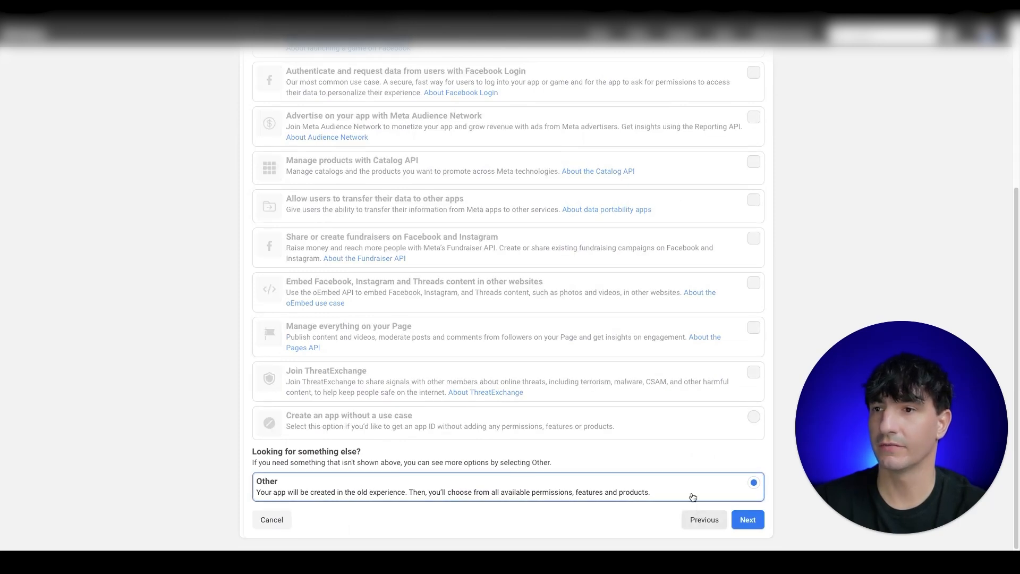
scroll(641, 348, "up", 1)
scroll(640, 348, "up", 3)
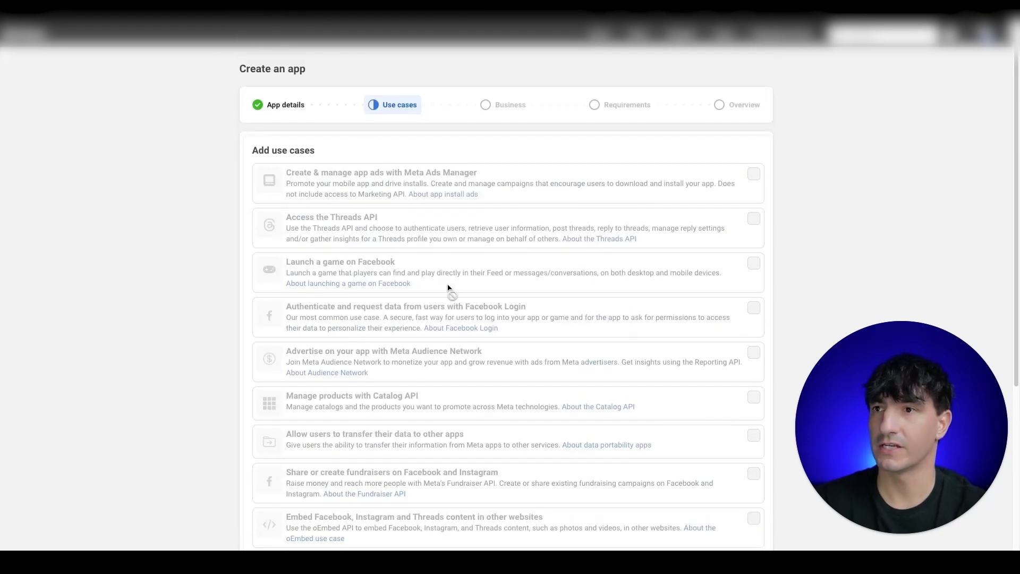
scroll(452, 293, "down", 5)
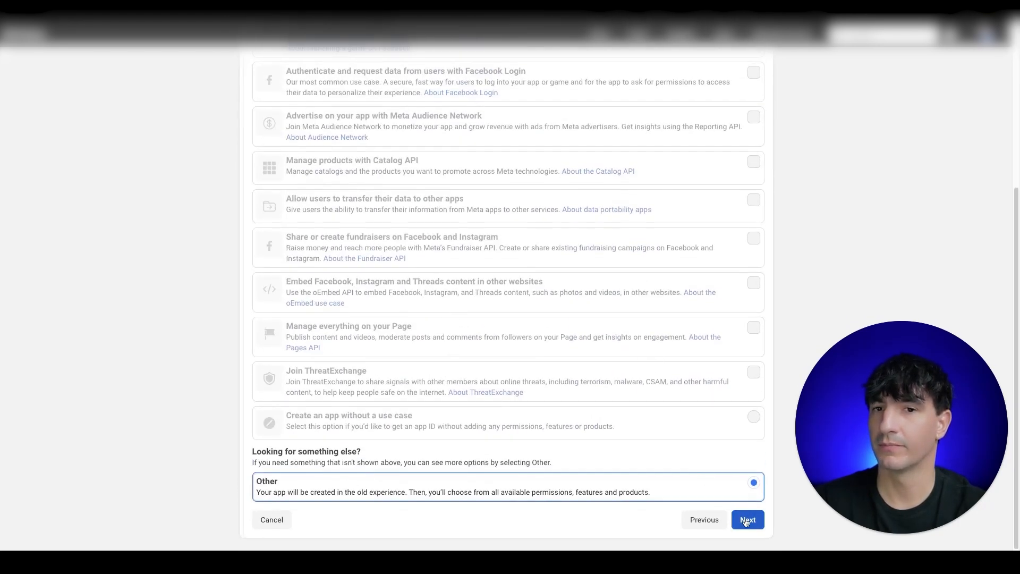
left_click(748, 518)
left_click(466, 148)
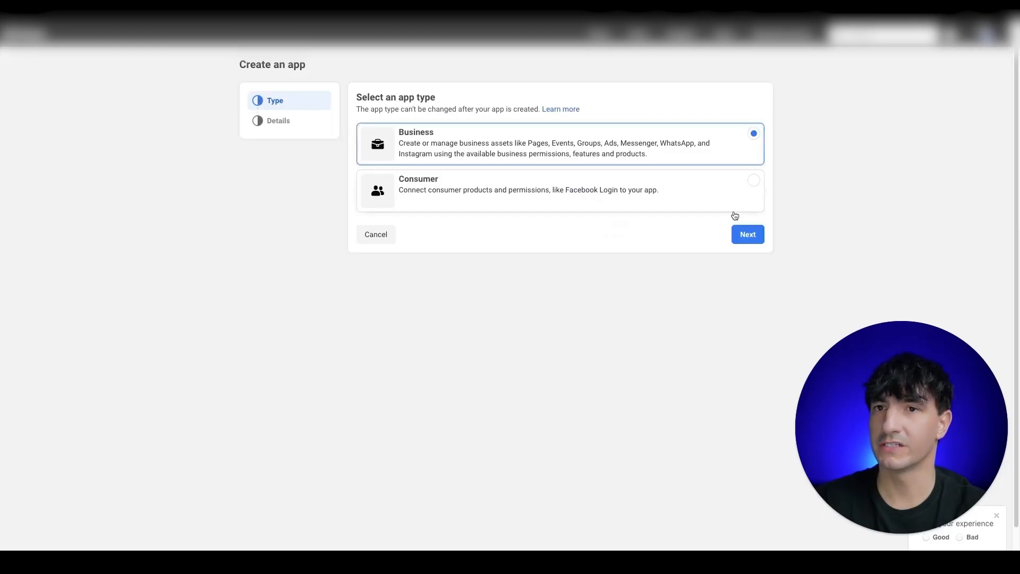
Step: Change the app name to 'n8n-test-wv1' and create the Business app without a portfolio
left_click(749, 234)
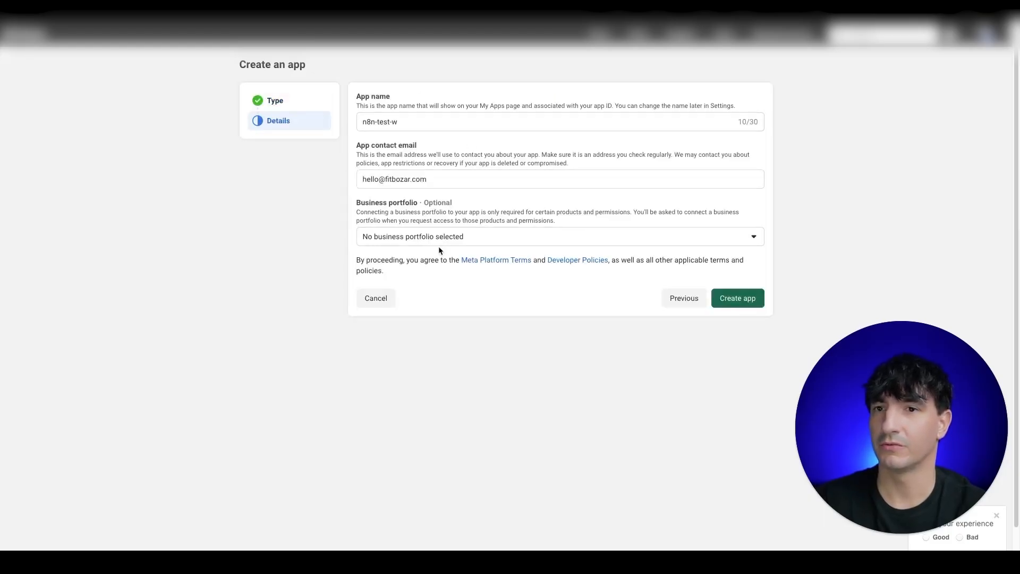
left_click(436, 120)
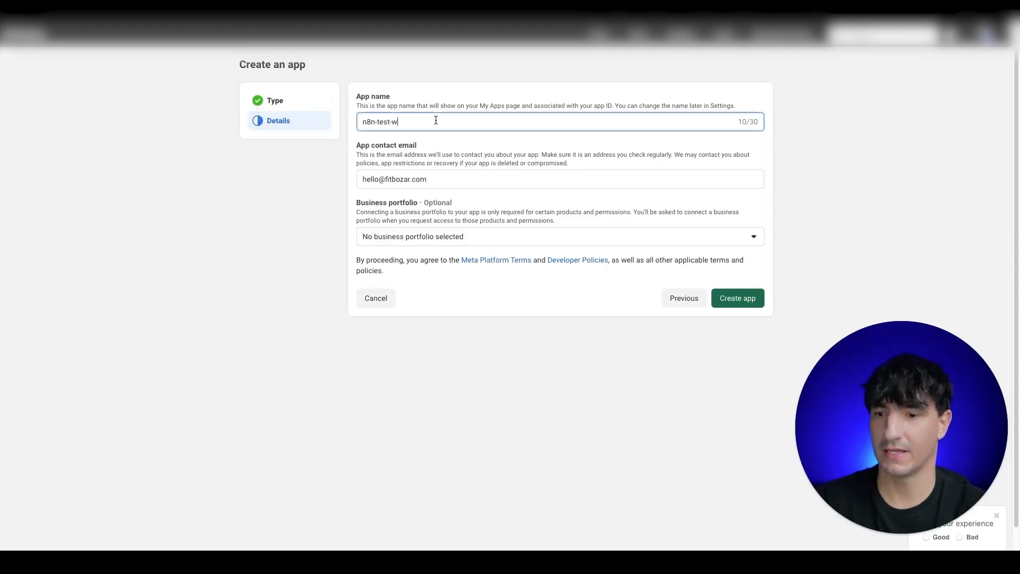
left_click(536, 324)
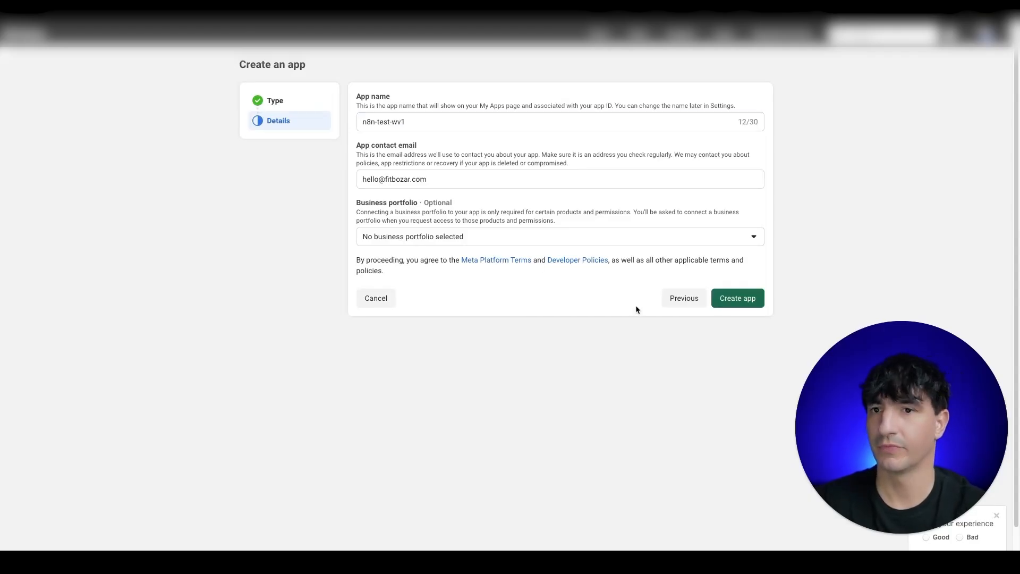
left_click(746, 302)
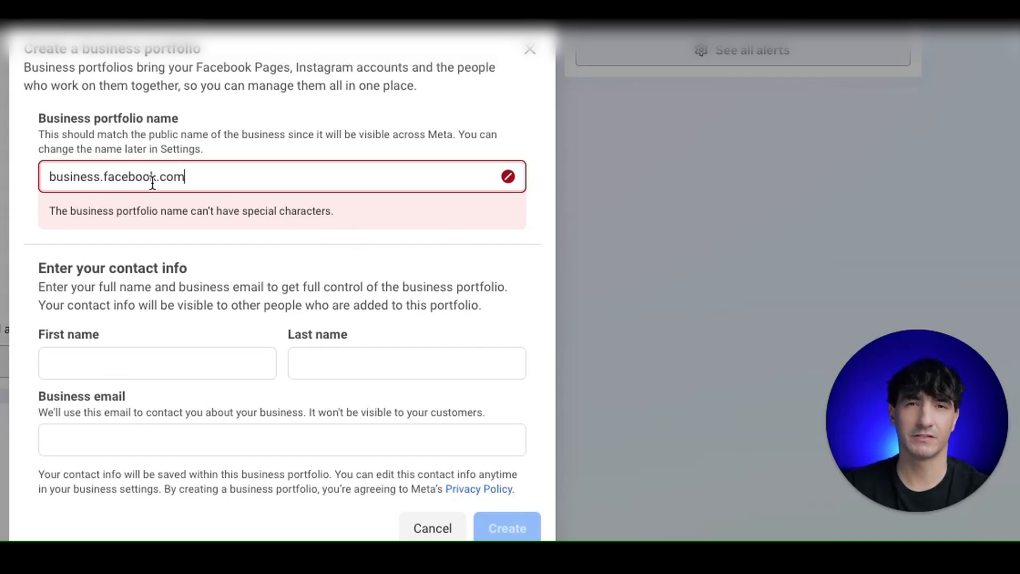
Step: Replace the invalid business portfolio name with 'n8n whatsapp'
triple_click(226, 174)
key("BackSpace")
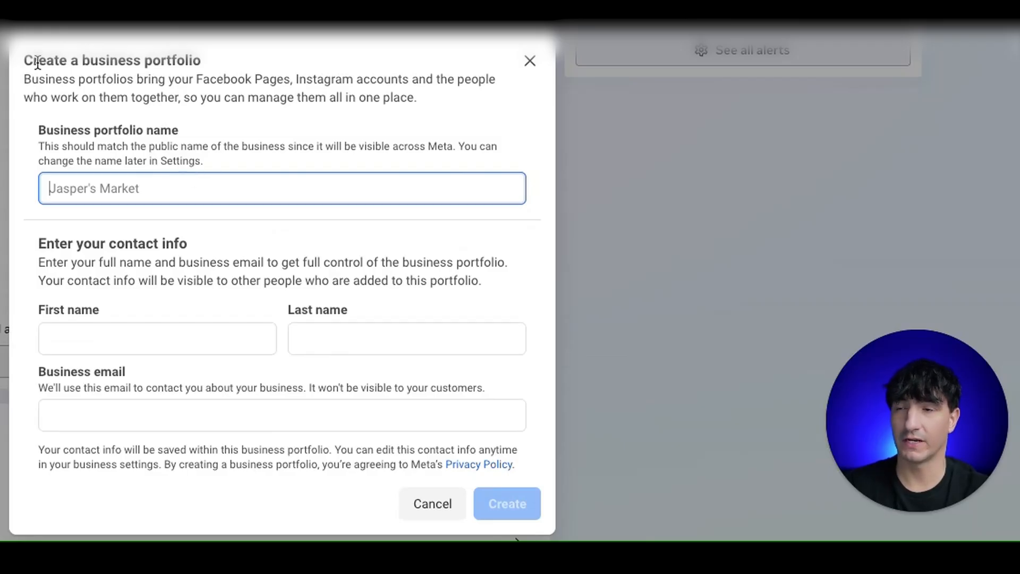
left_click(162, 198)
left_click(150, 191)
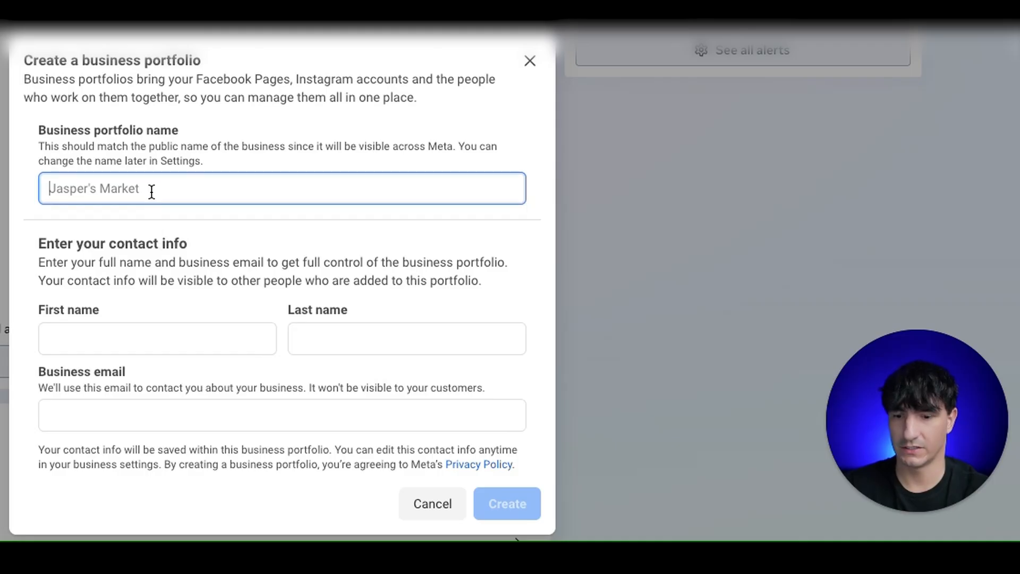
type("n8n wht")
key("BackSpace")
type("atsapp")
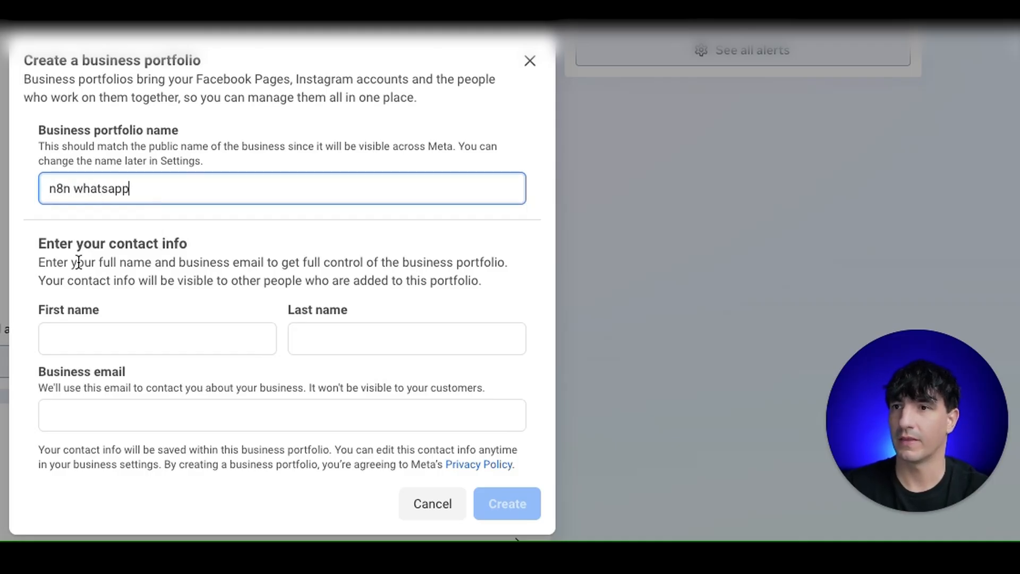
Step: Fill in the owner's first name, last name and business email
left_click(105, 316)
left_click(93, 335)
key("Tab")
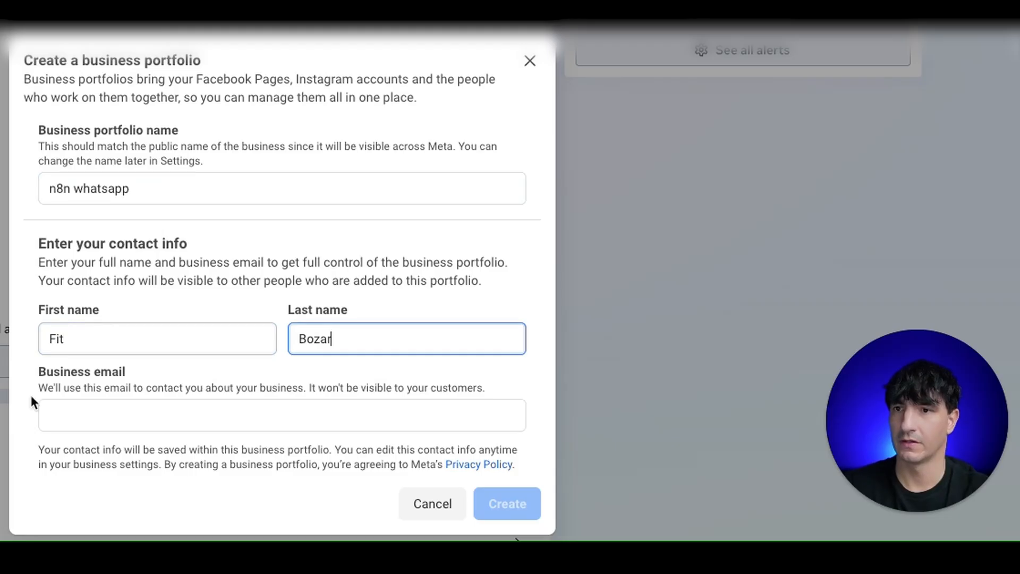
left_click(84, 416)
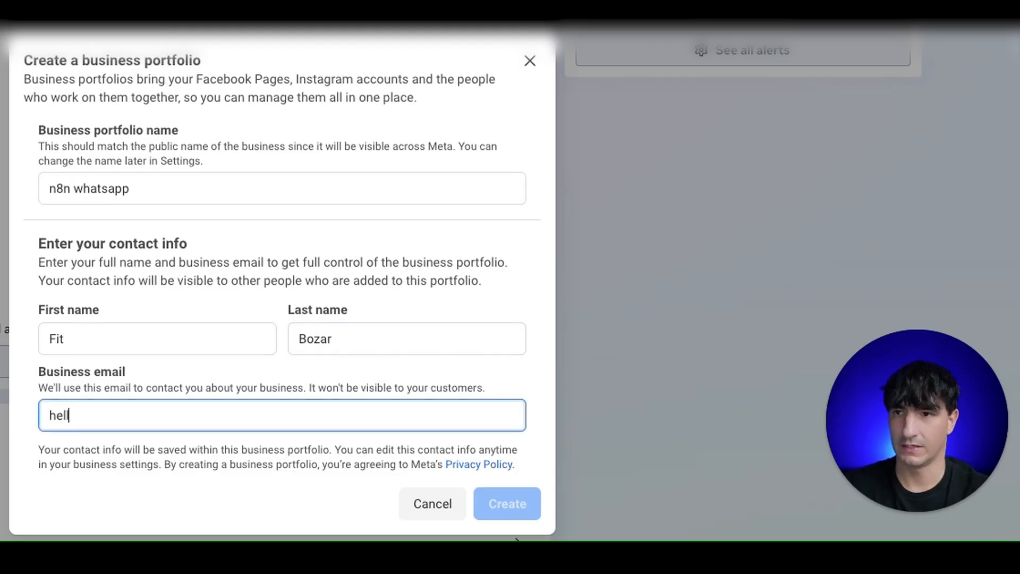
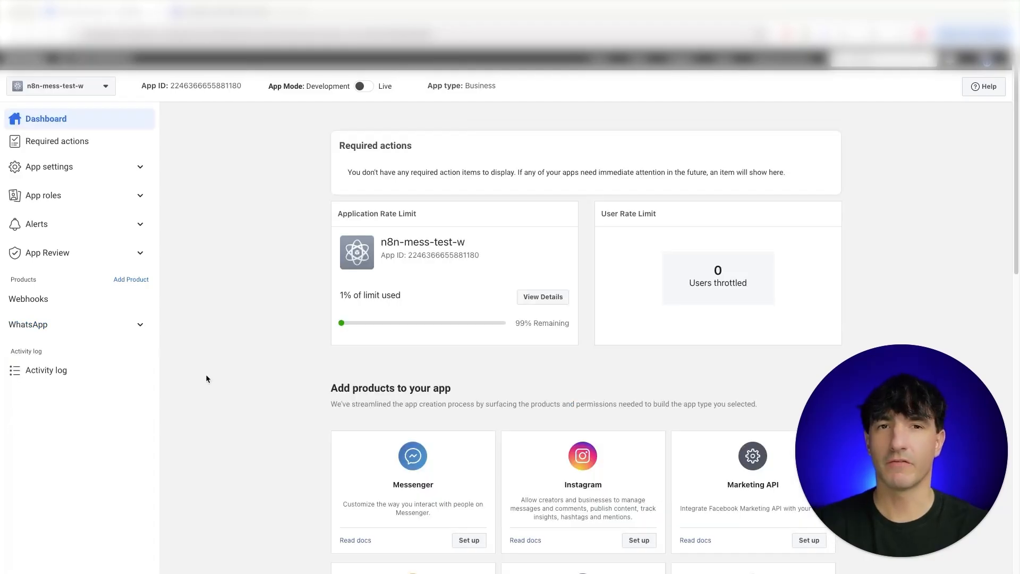
Step: Expand WhatsApp in the app dashboard sidebar and open API Setup
left_click(39, 327)
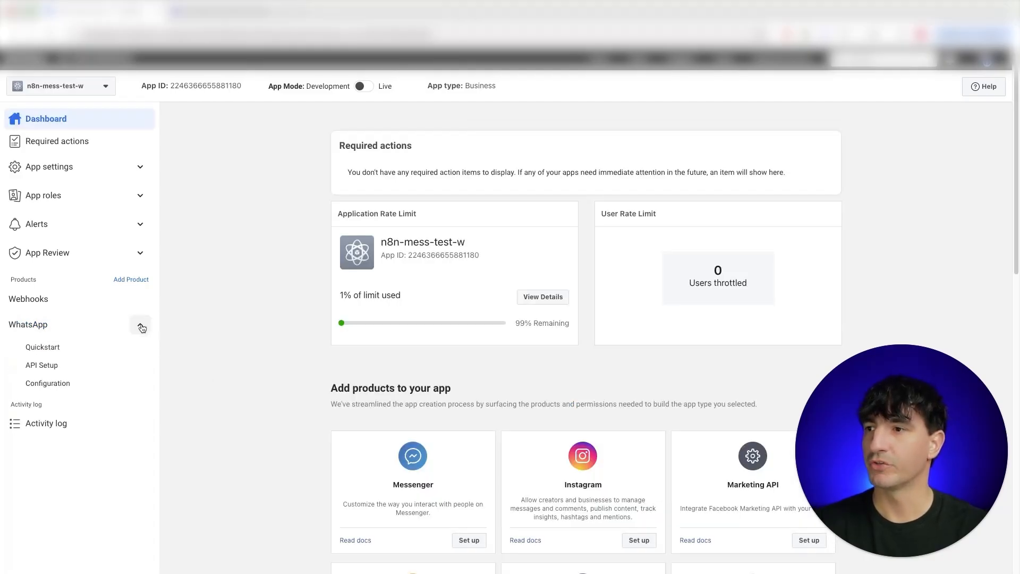
left_click(89, 370)
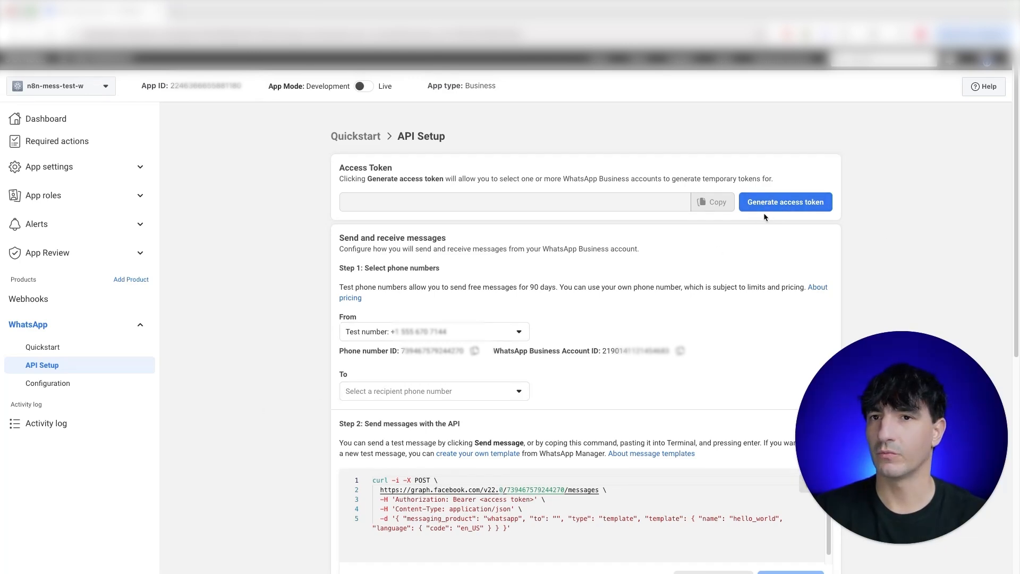
Step: Expand App settings in the sidebar and open the Basic page
left_click(136, 170)
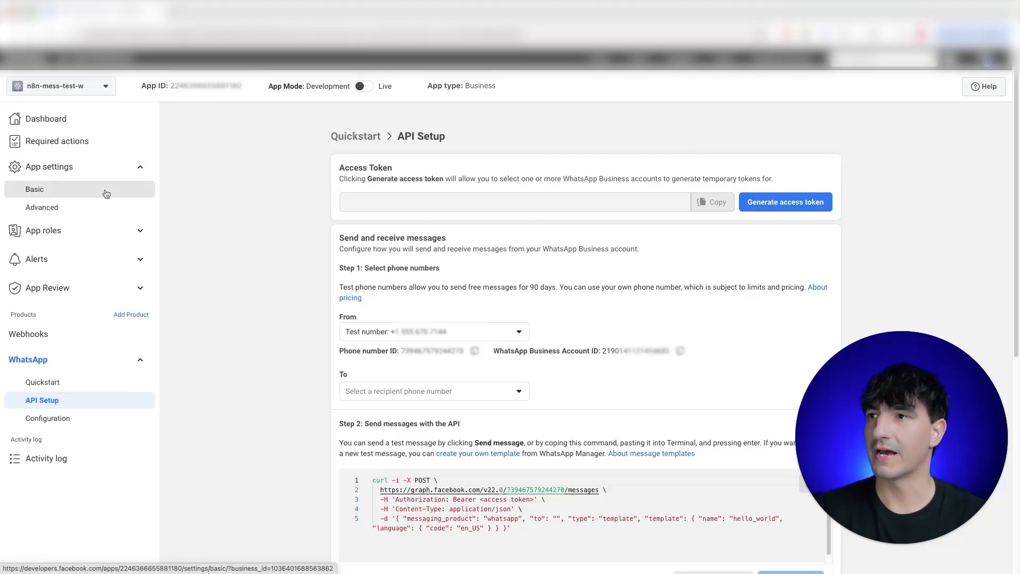
left_click(121, 195)
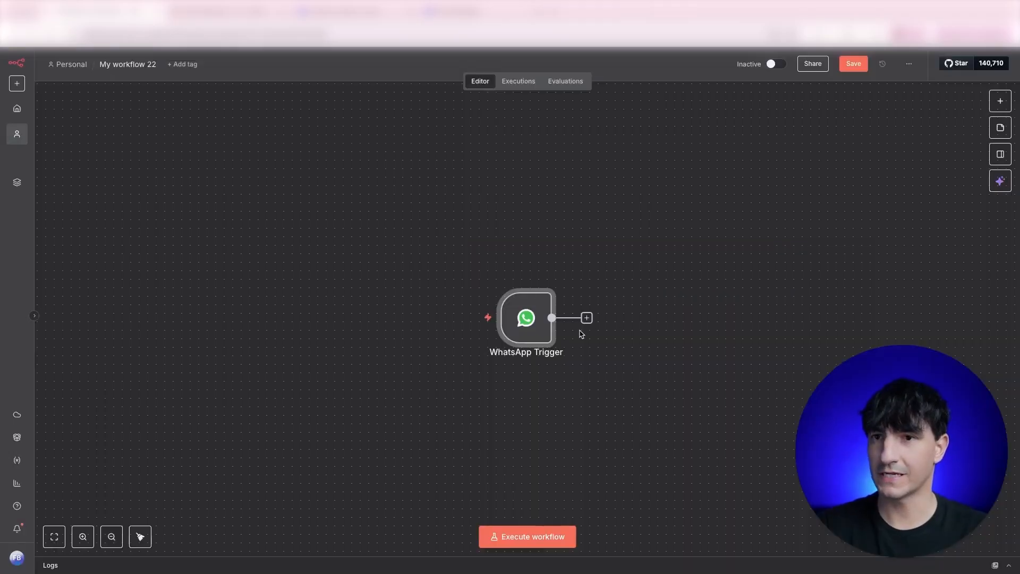
Step: Add an AI Agent node after the WhatsApp Trigger
left_click(587, 318)
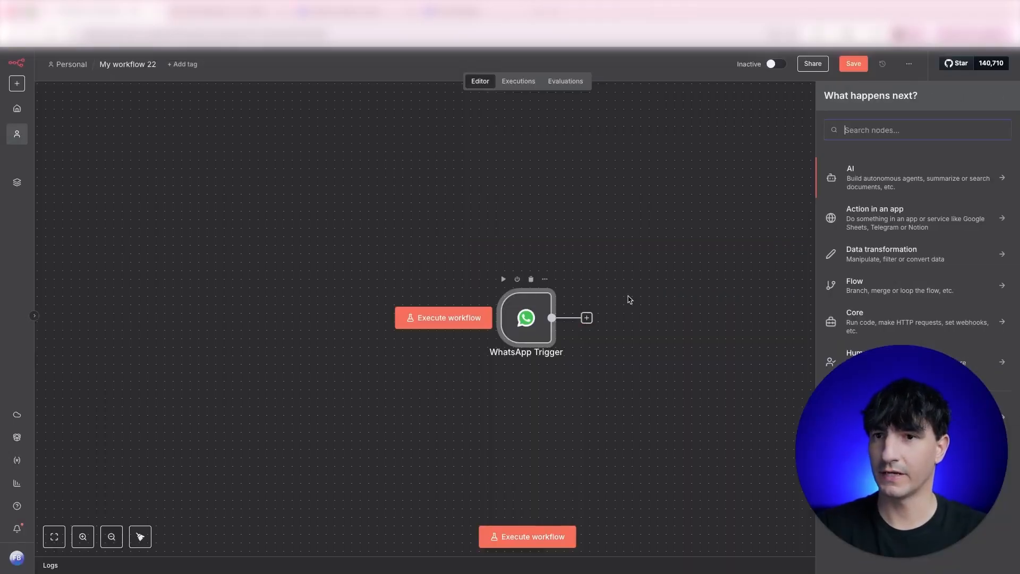
left_click(860, 186)
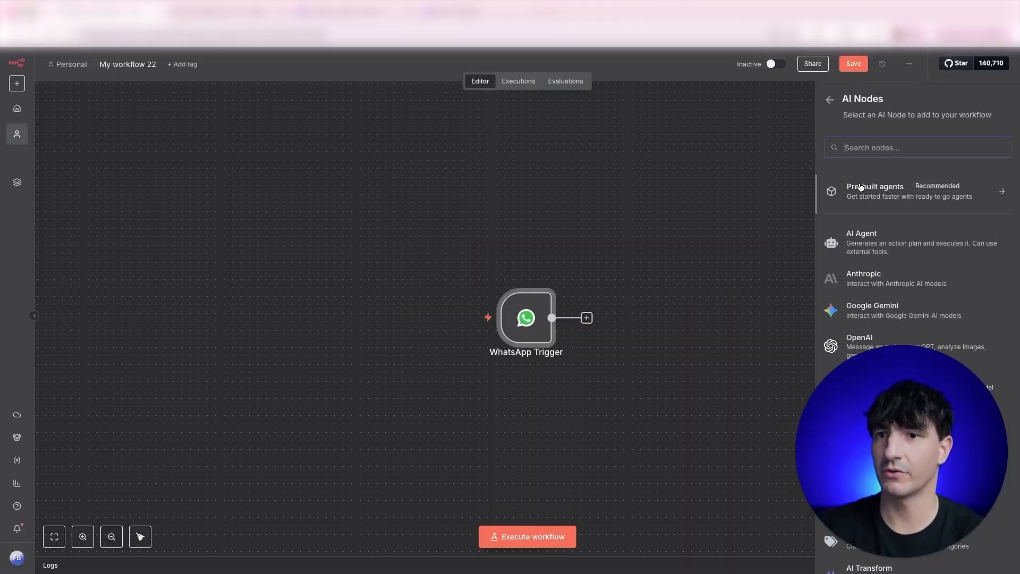
left_click(858, 244)
left_click(313, 78)
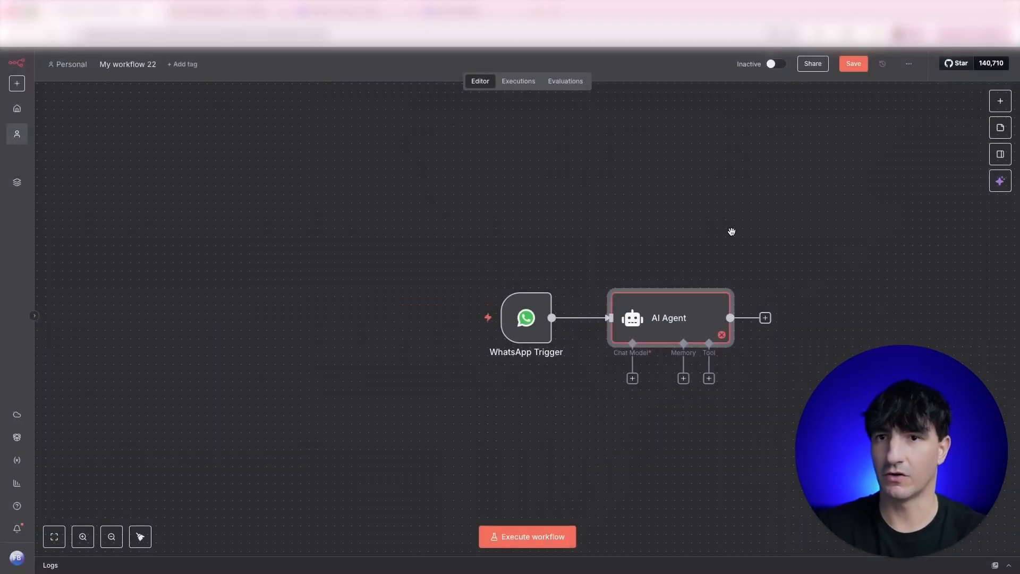
Step: Attach an OpenAI Chat Model using gpt-4.1-mini to the agent
scroll(732, 232, "down", 3)
left_click_drag(758, 237, 620, 212)
scroll(592, 289, "up", 2)
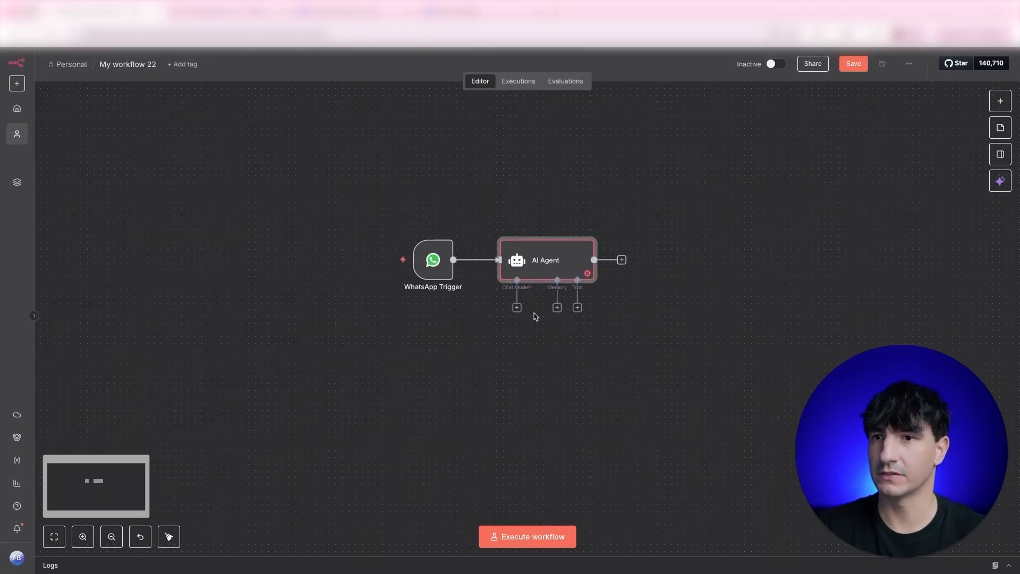
left_click(517, 308)
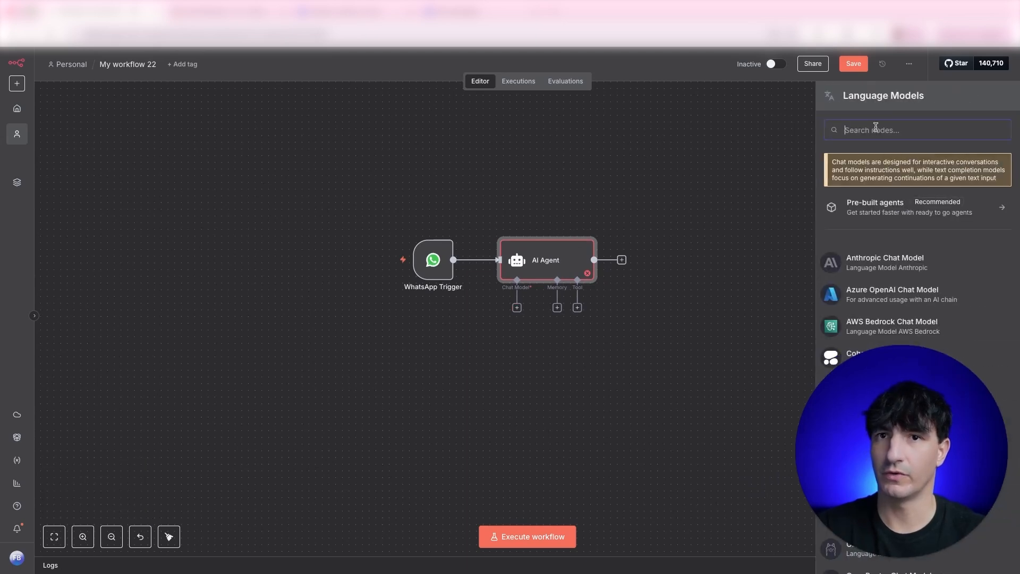
type("open")
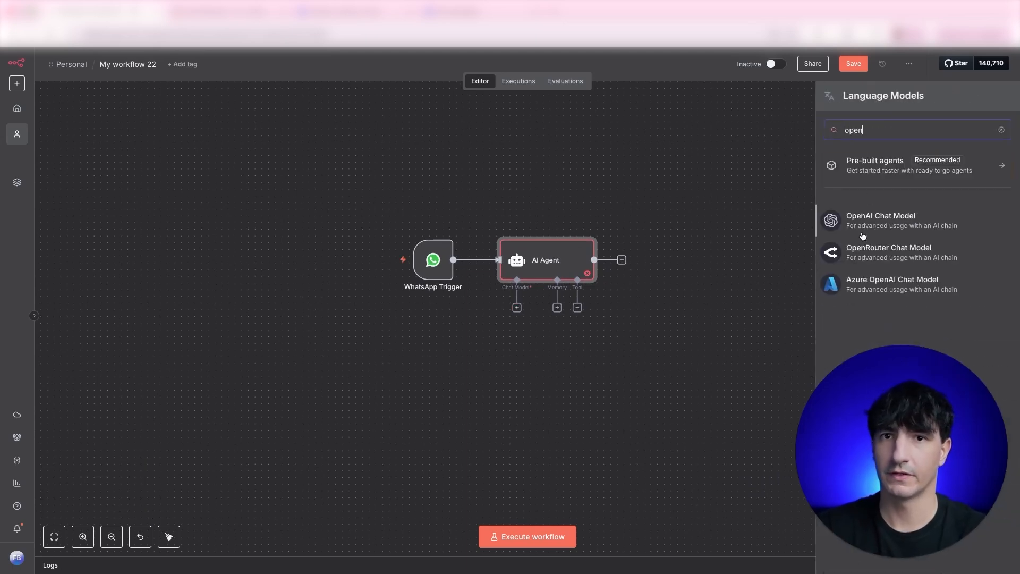
left_click(885, 222)
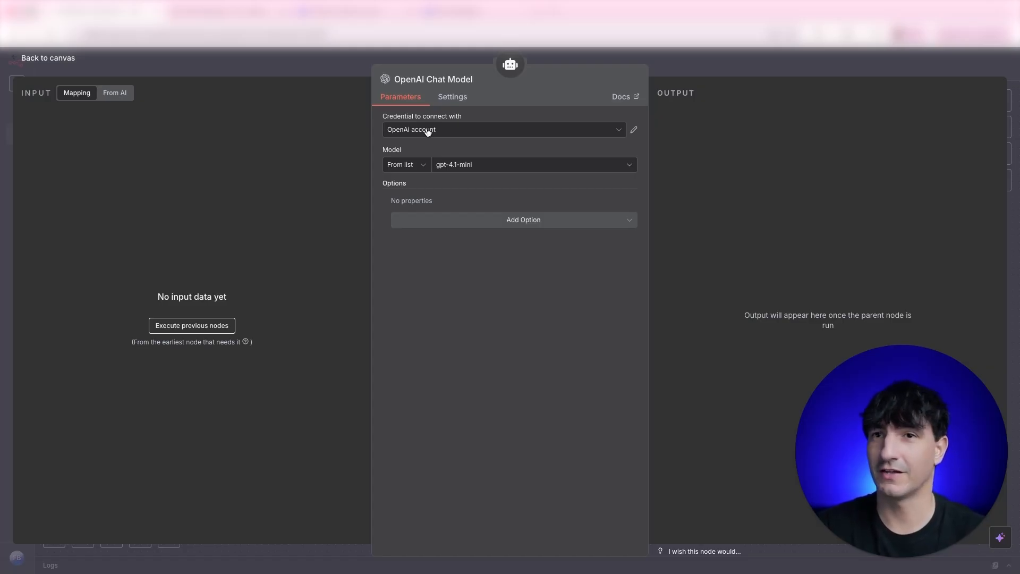
left_click(321, 65)
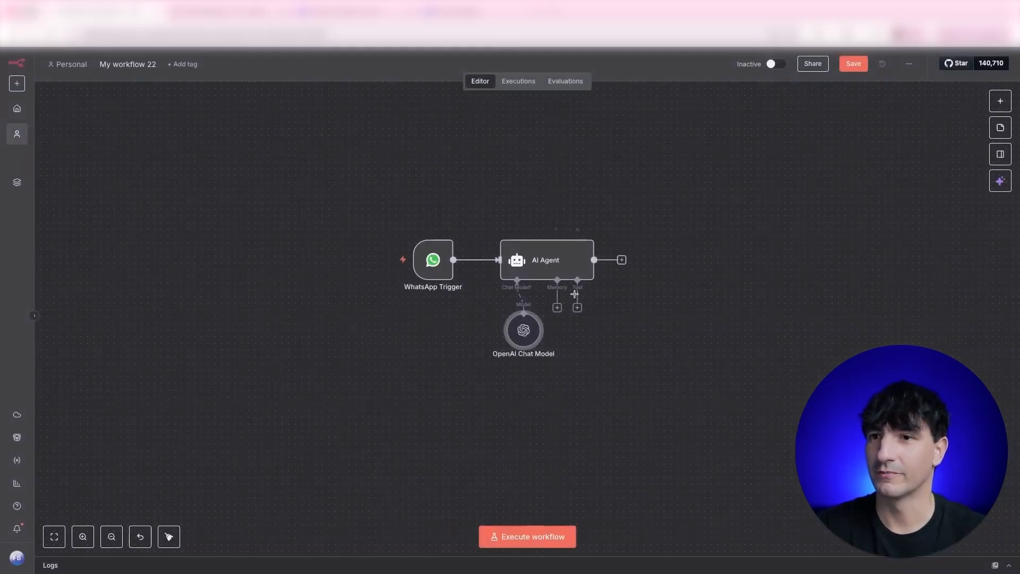
Step: Set the agent's prompt to Define below: 'You are a star personal assistant. Respond to messages'
double_click(535, 259)
left_click(477, 166)
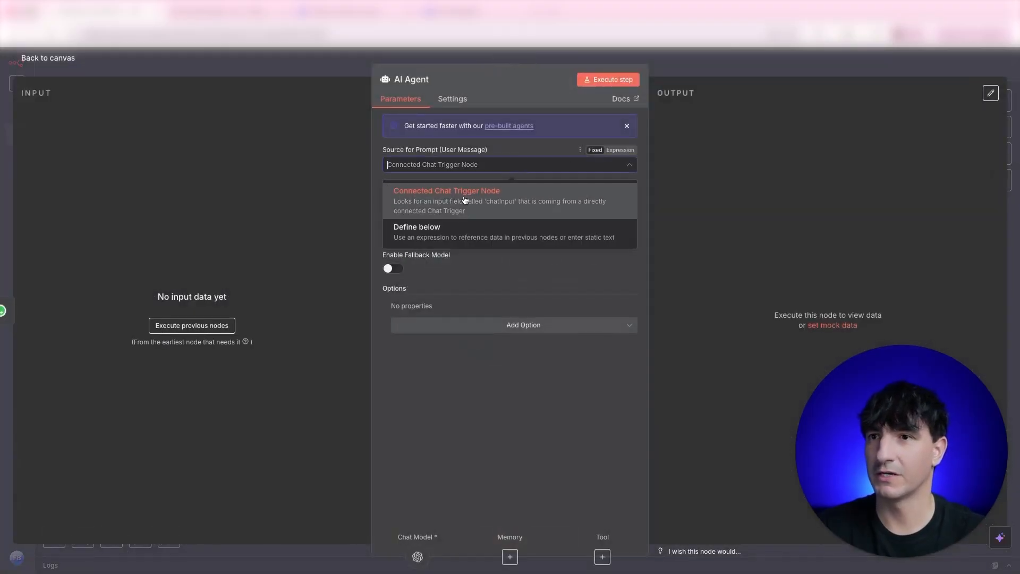
left_click(456, 235)
left_click(458, 209)
type("You are a star personal as")
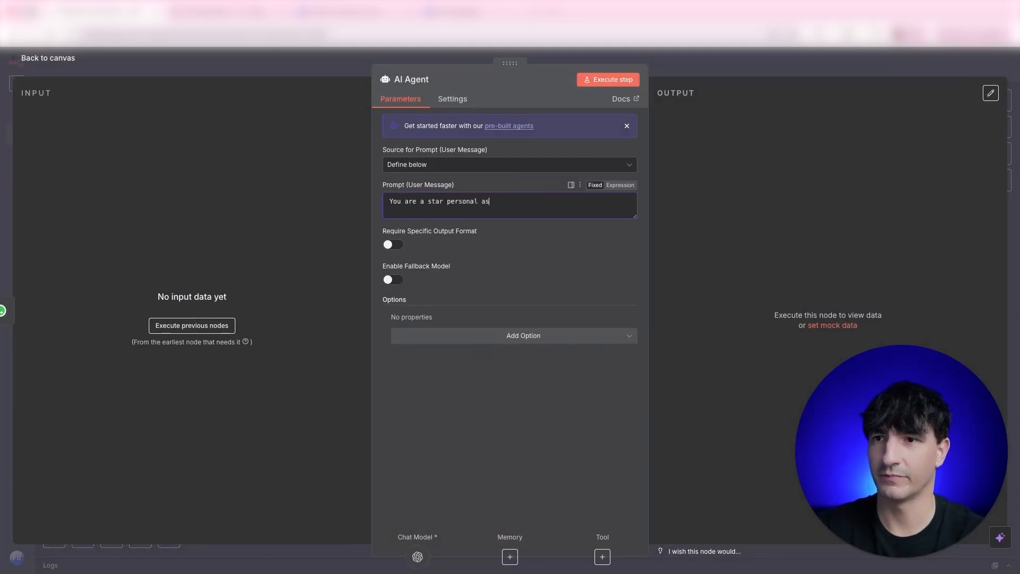
type("sistant. Respond to messages")
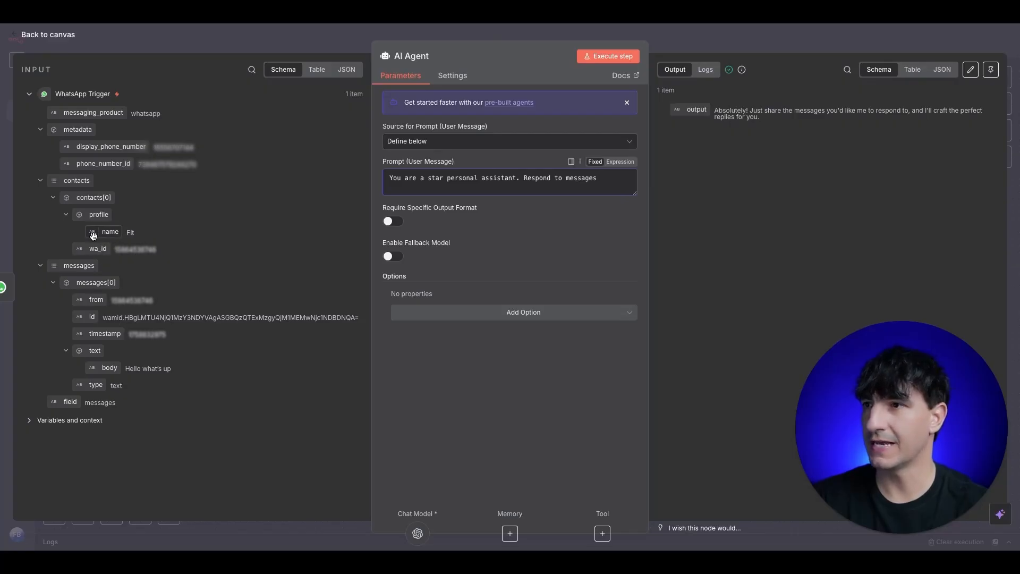
Step: Insert the sender's name and message body expressions from the WhatsApp Trigger into the prompt
left_click_drag(95, 232, 620, 181)
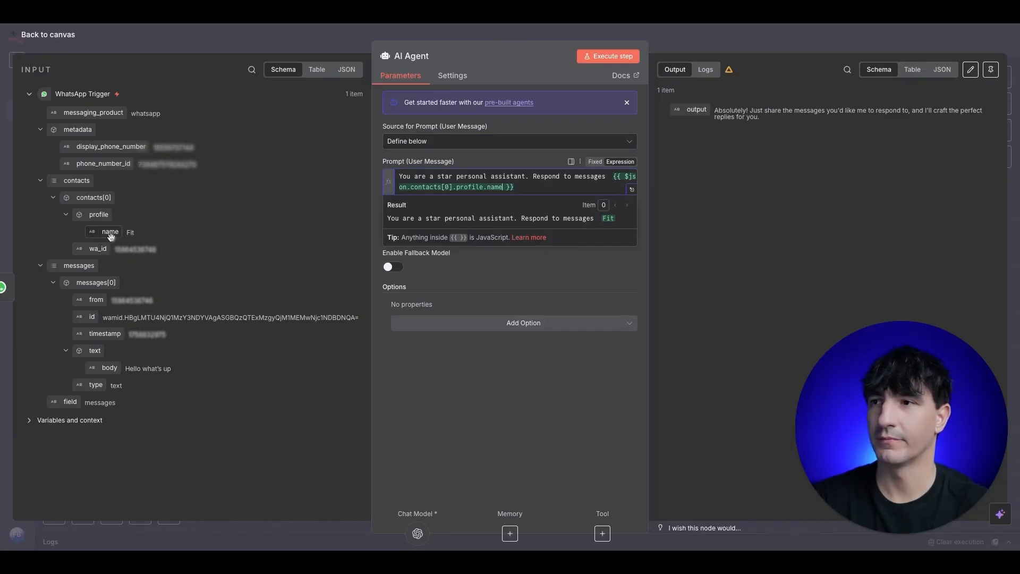
left_click(24, 213)
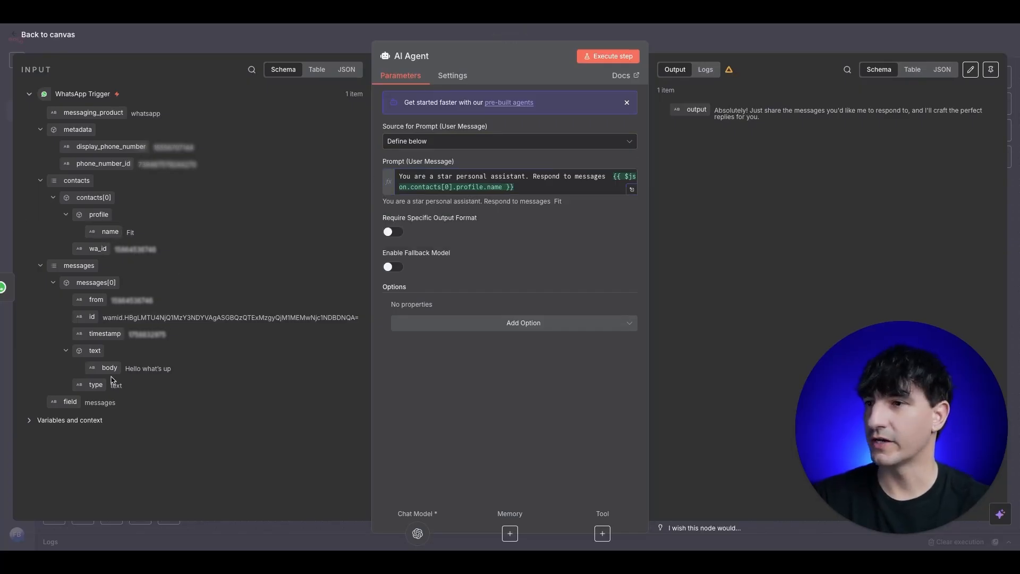
left_click_drag(110, 368, 531, 193)
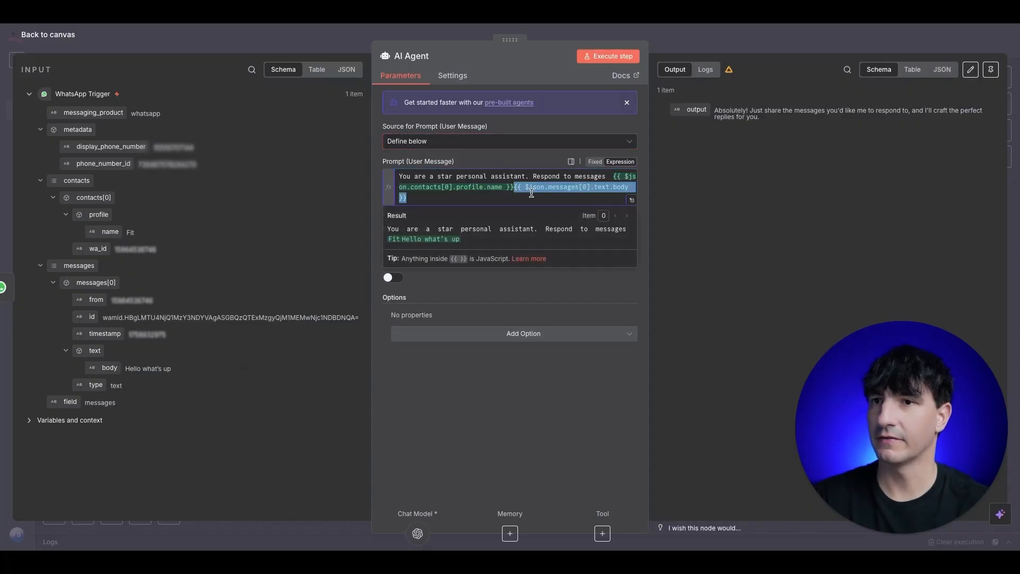
left_click(341, 228)
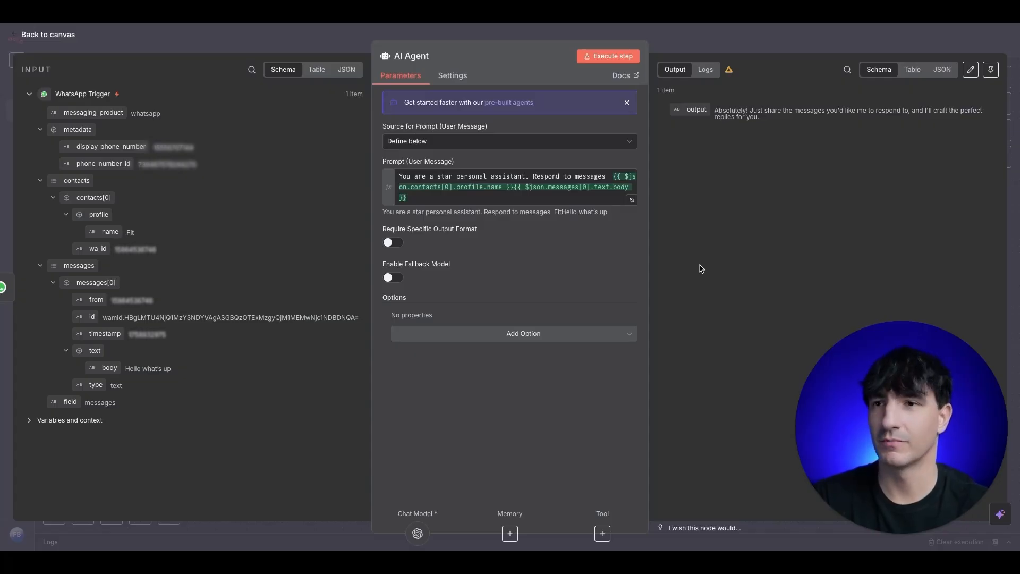
key("Escape")
left_click(637, 236)
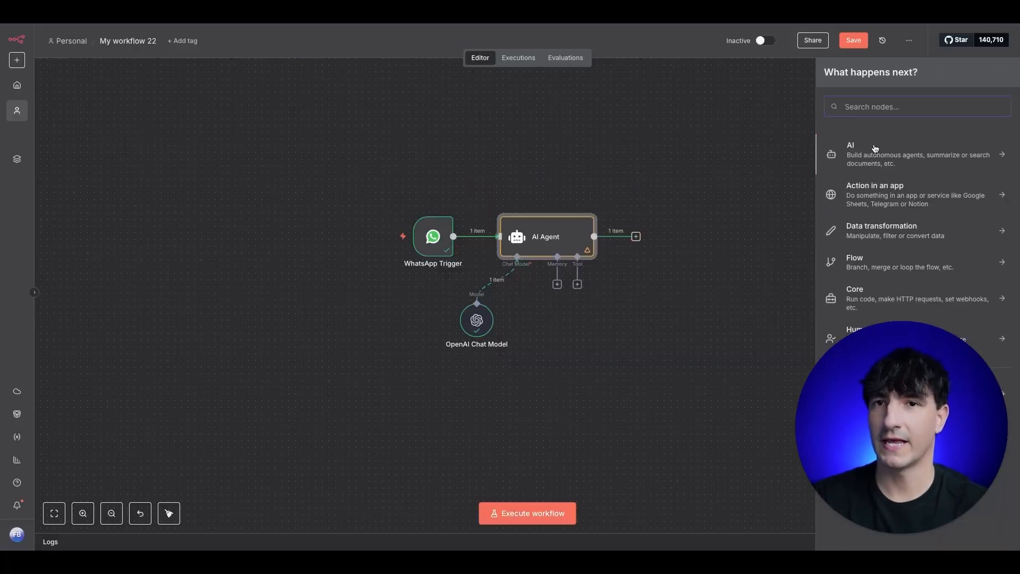
Step: Add a WhatsApp Business Cloud 'Send message' node after the AI Agent
type("whats")
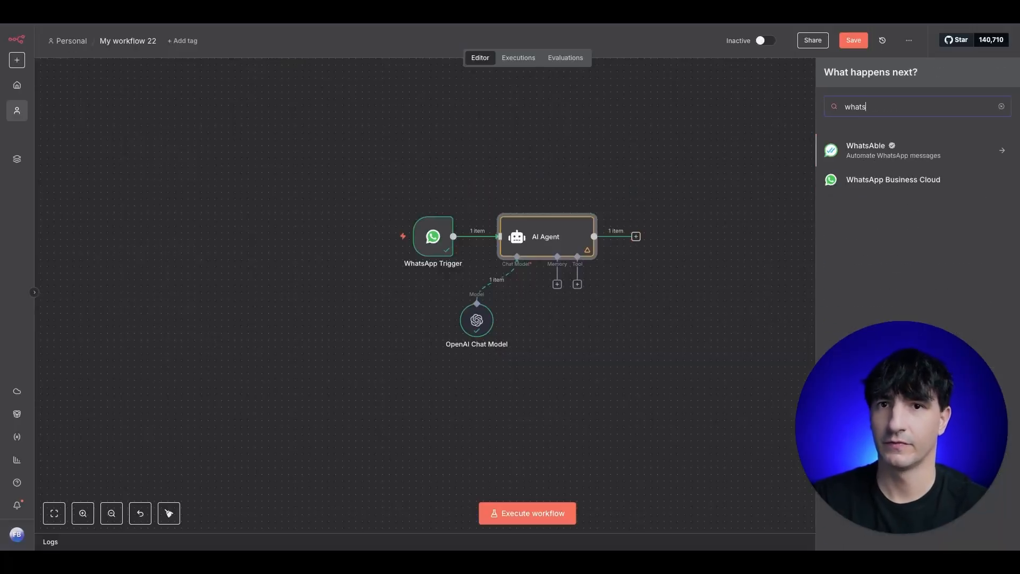
left_click(905, 183)
left_click(865, 186)
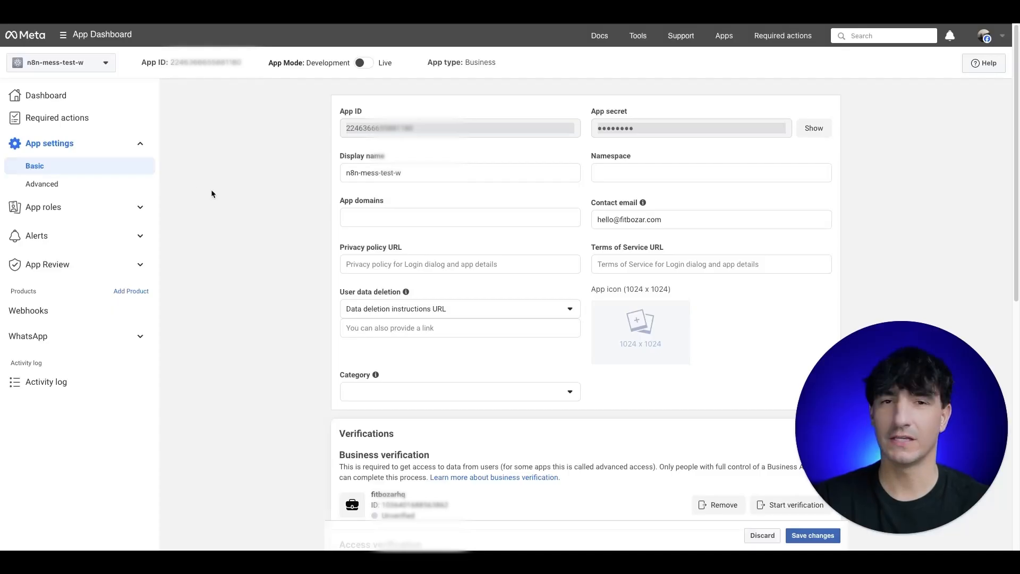
Step: Open WhatsApp API Setup in Meta for Developers, then list the node's available WhatsApp credentials
left_click(41, 338)
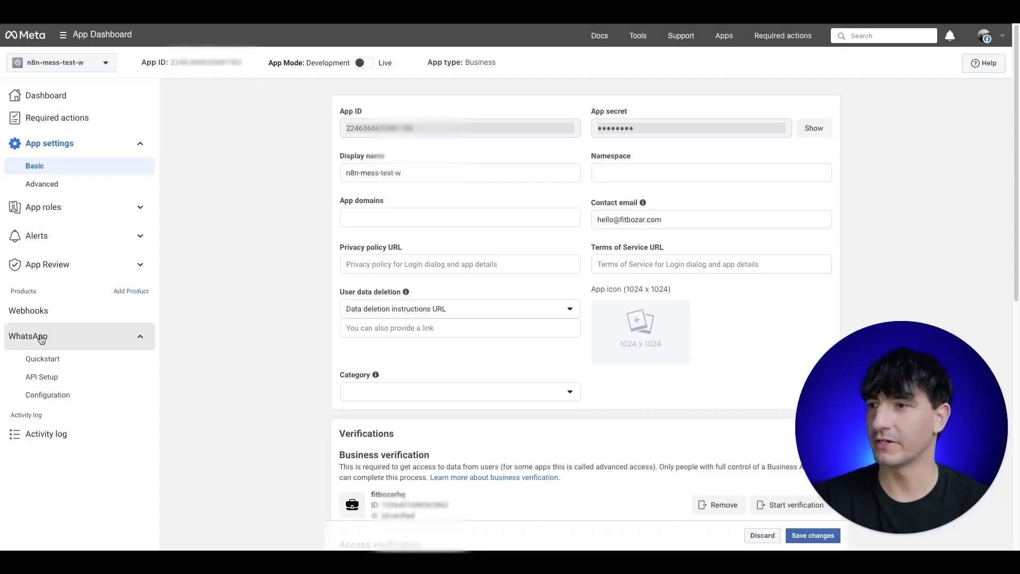
left_click(50, 377)
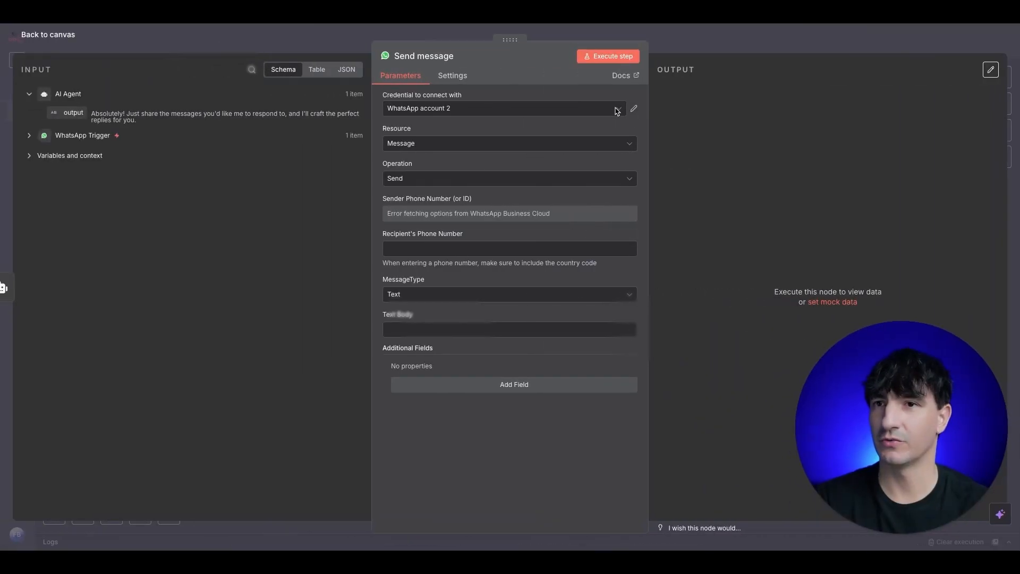
left_click(617, 112)
Step: Create a new WhatsApp credential and fill in the copied WhatsApp Business Account ID
left_click(437, 196)
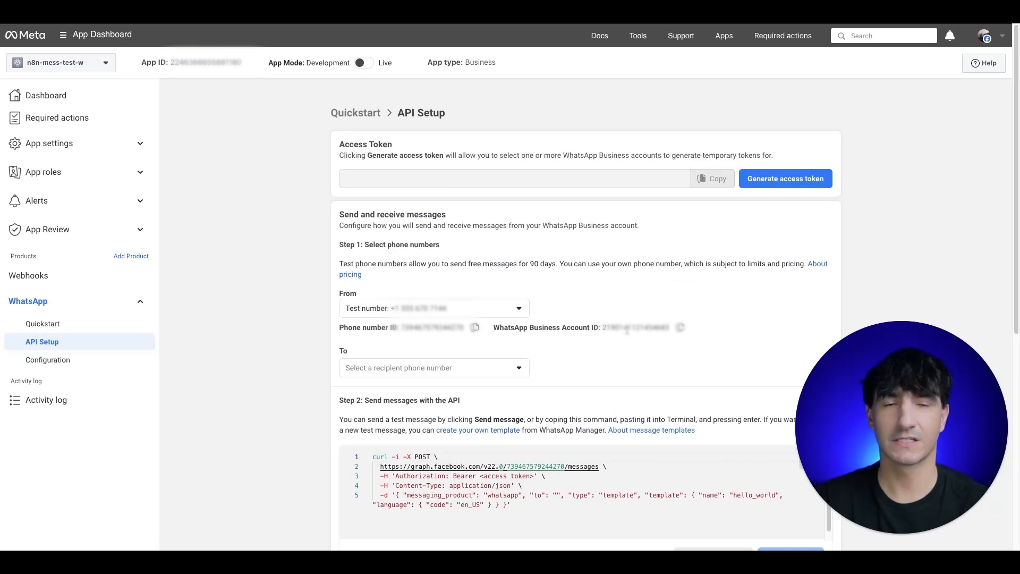
left_click(680, 328)
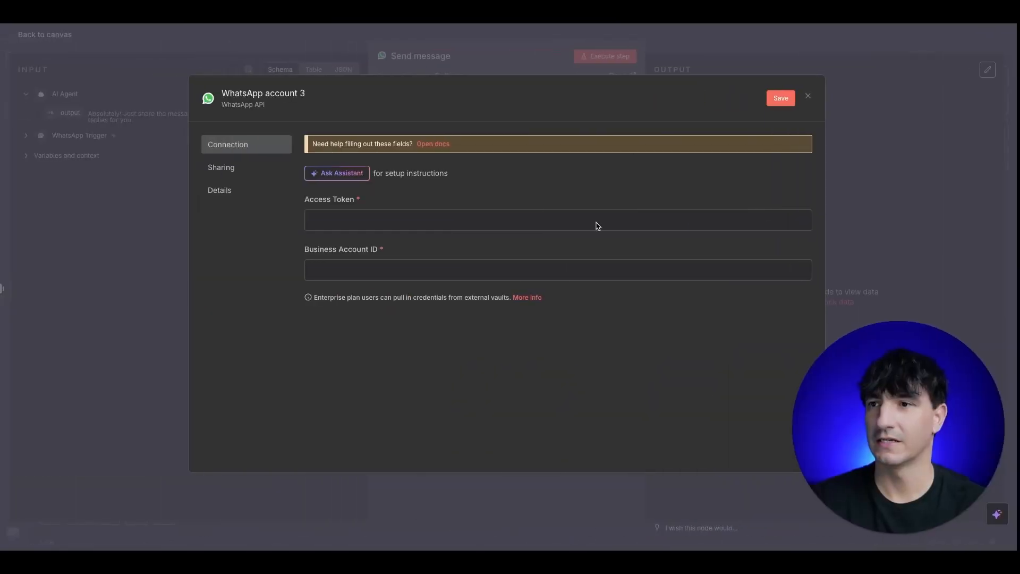
left_click(429, 272)
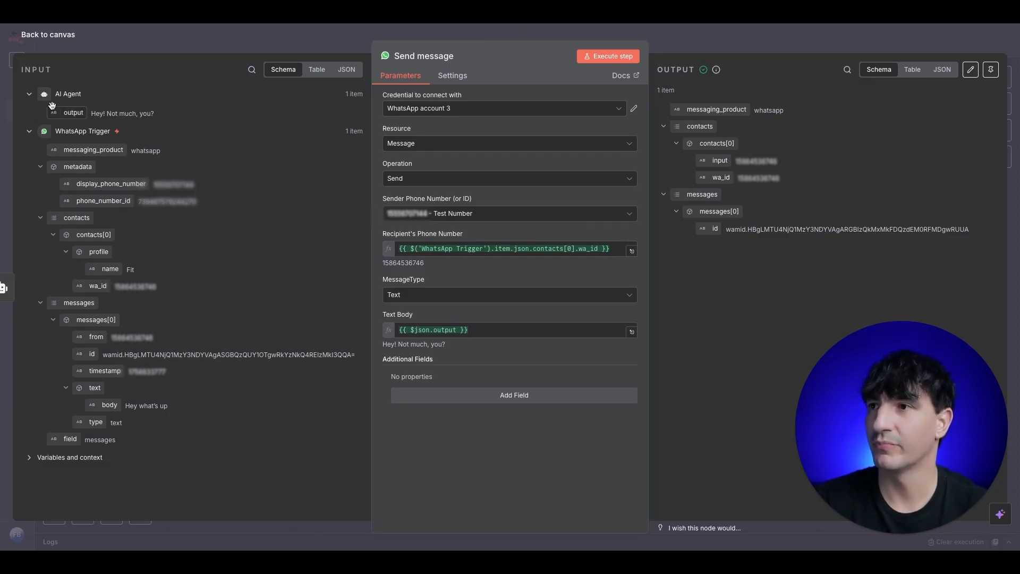
Step: Map the AI Agent's output into the Send message node, then return to the canvas
left_click_drag(66, 112, 440, 329)
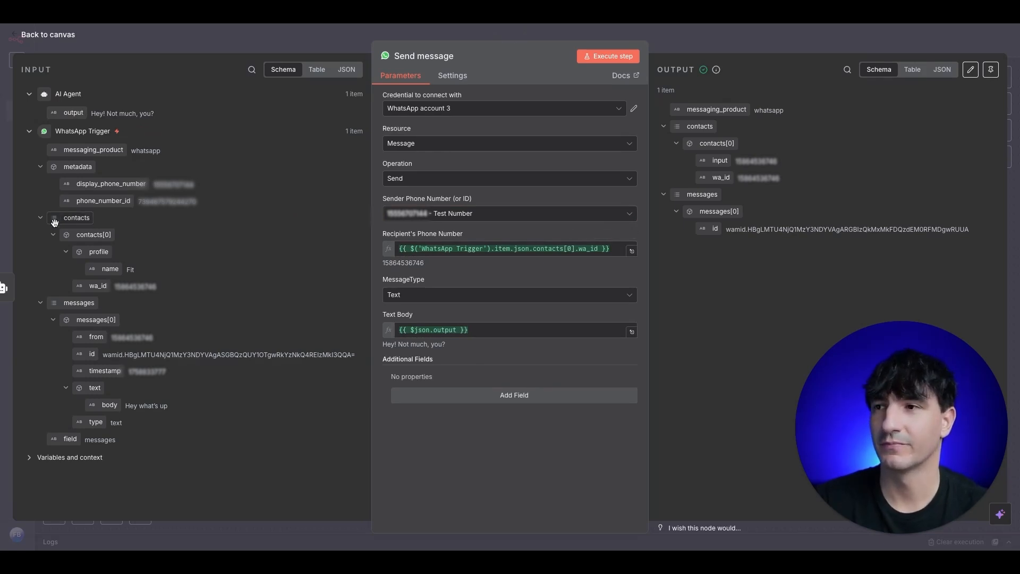
key("Escape")
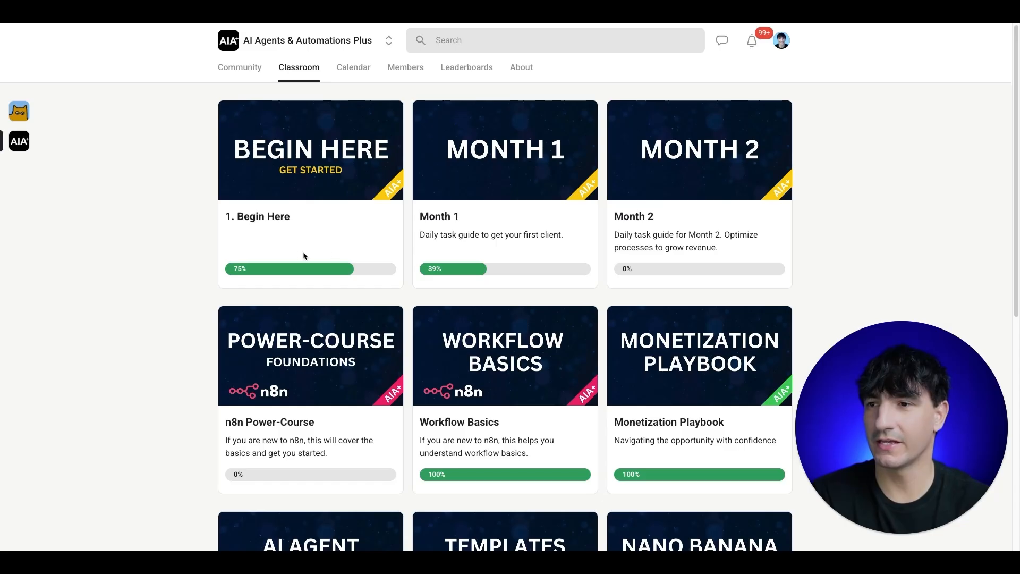
scroll(298, 253, "down", 1)
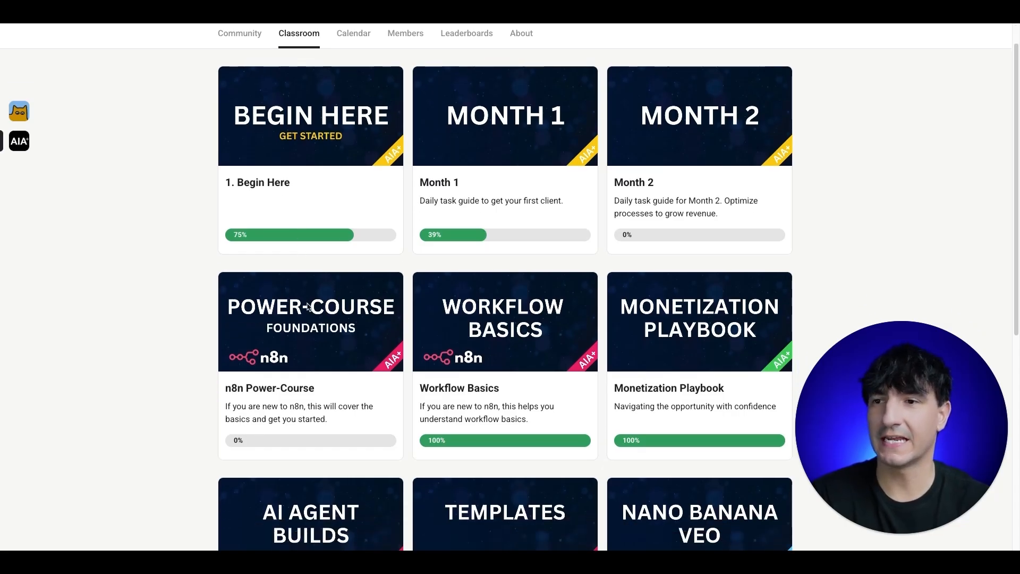
scroll(403, 293, "down", 2)
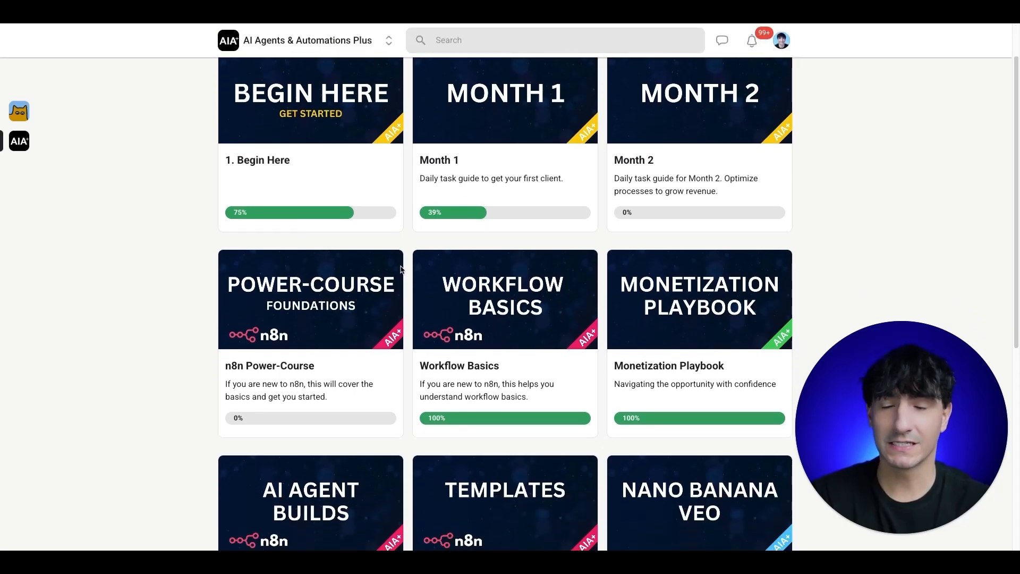
scroll(403, 254, "down", 1)
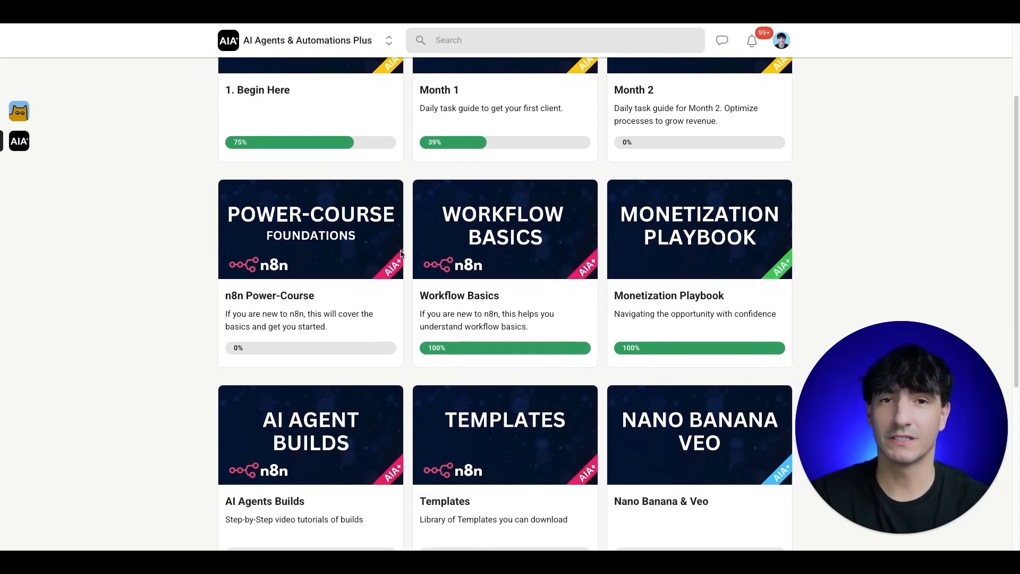